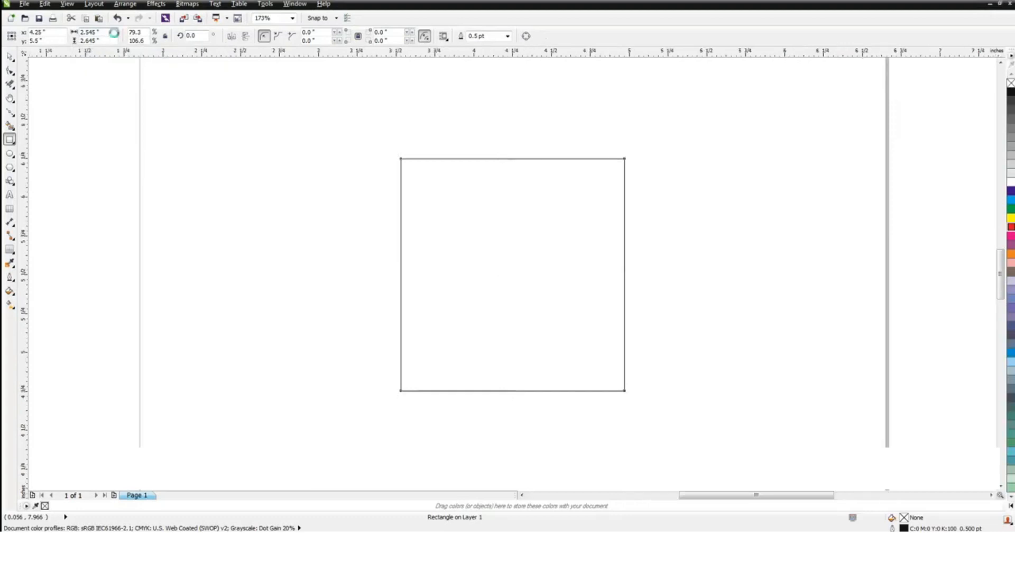
- Copy the square into a shallow full-width strip at its upper edge and set the strip's height to 0.428 inches
click(9, 57)
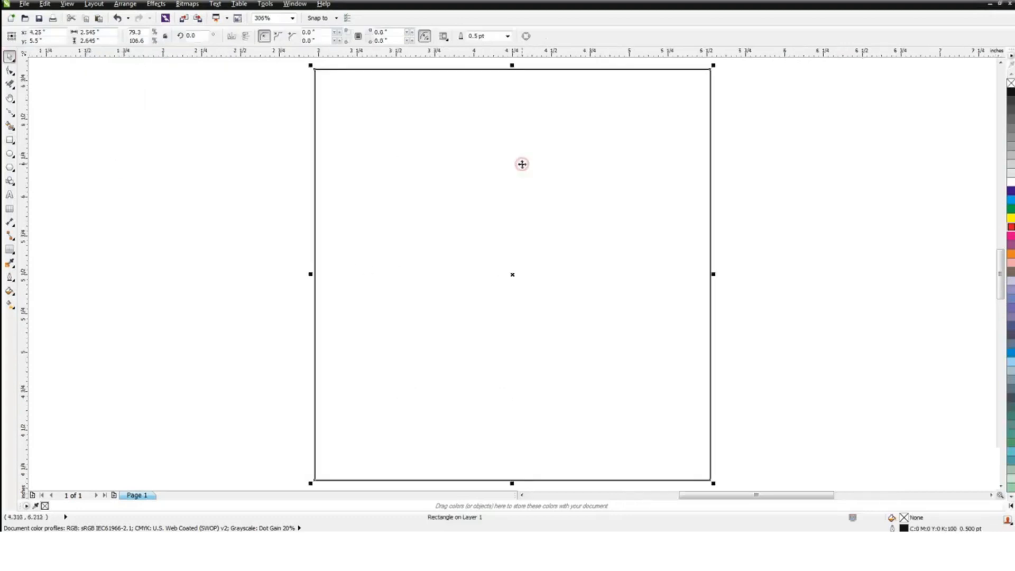
drag(510, 485, 516, 131)
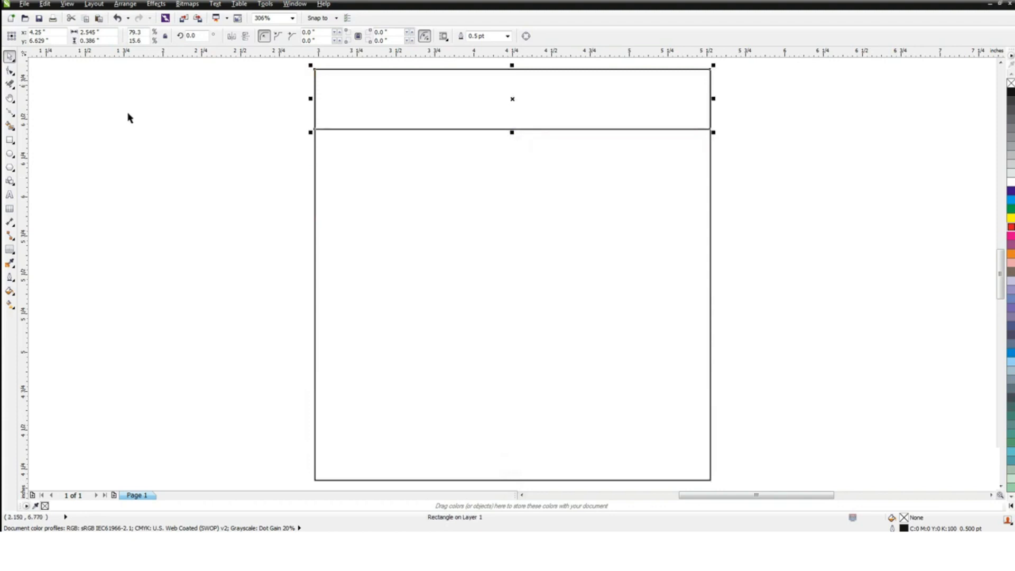
click(112, 39)
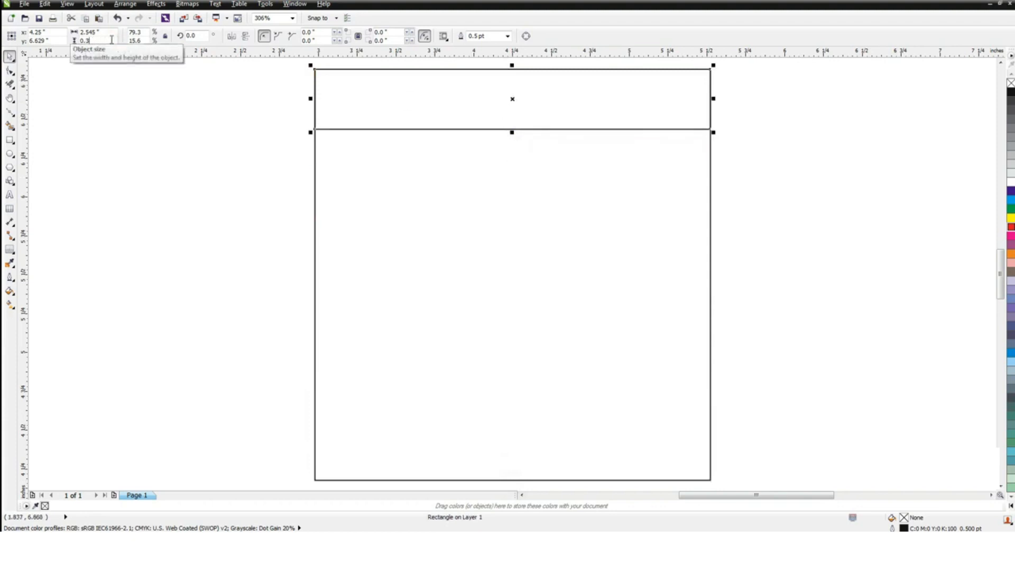
key(Return)
- Align the strip's top edge with the top edge of the square
shift+click(440, 256)
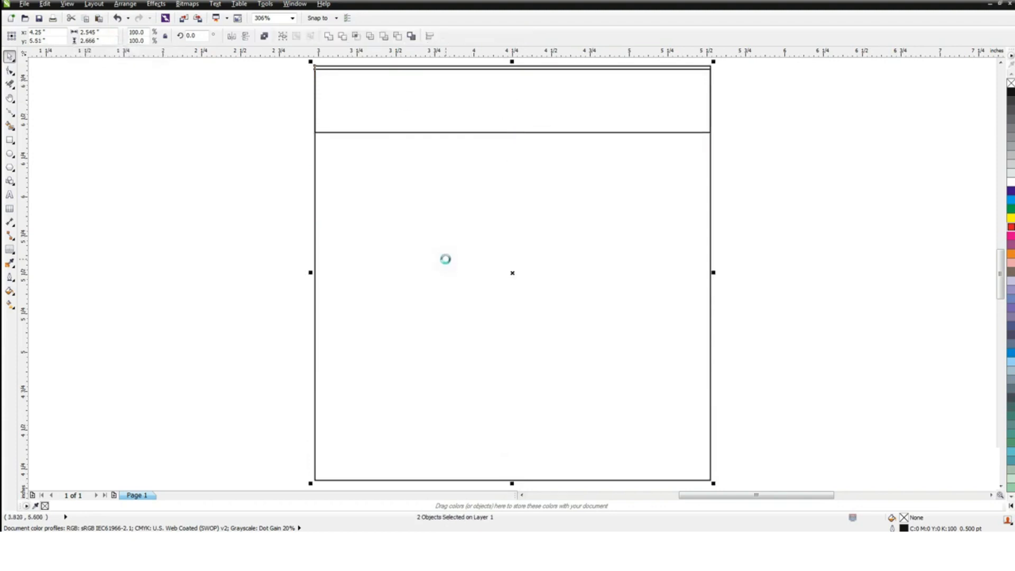
key(t)
click(778, 240)
- Make a copy of the horizontal strip rotated 270° about its centre to form a vertical bar
click(641, 98)
click(617, 100)
drag(710, 136, 562, 278)
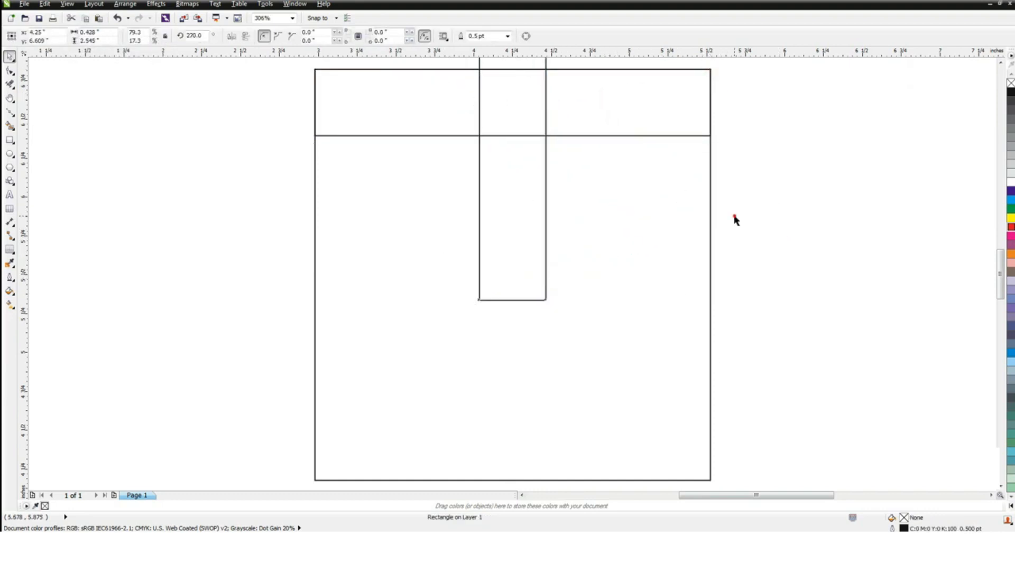
click(759, 207)
- Move the vertical bar right of centre and down, to about X 4.674 and Y 5.966 inches
key(F4)
drag(507, 156, 555, 226)
click(646, 167)
click(564, 164)
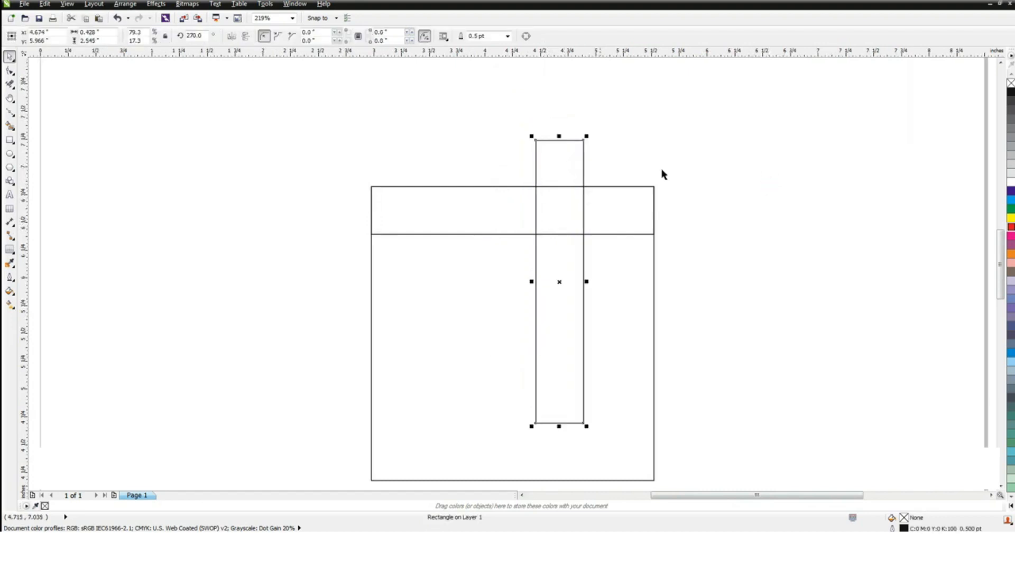
click(688, 173)
key(F7)
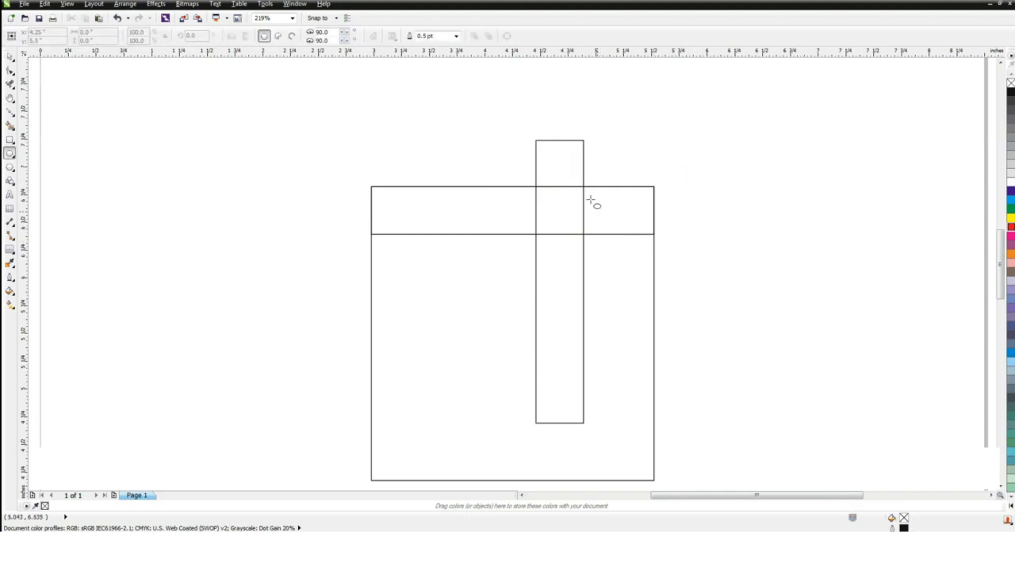
drag(583, 192, 632, 233)
key(ctrl+z)
key(space)
- Convert the horizontal strip to curves
click(486, 208)
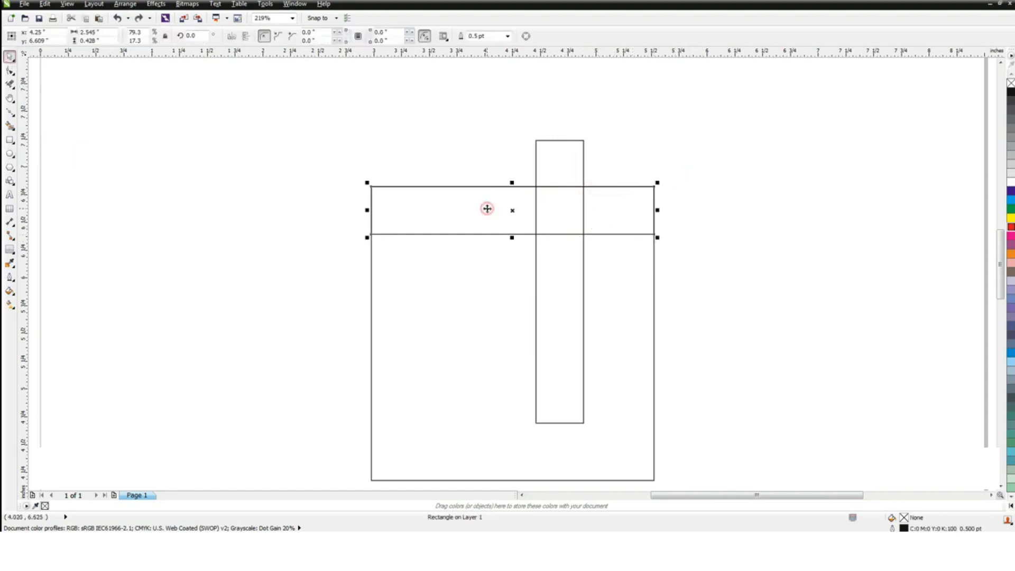
right_click(486, 209)
click(511, 243)
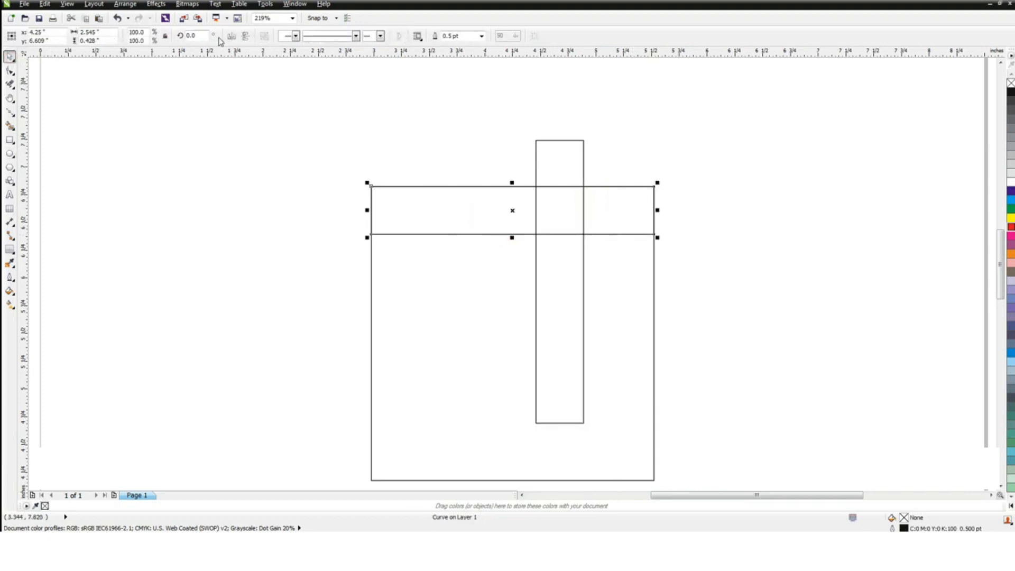
- Fillet the two upper corners of the horizontal strip with a 0.4-inch radius
click(295, 3)
mouse_move(316, 97)
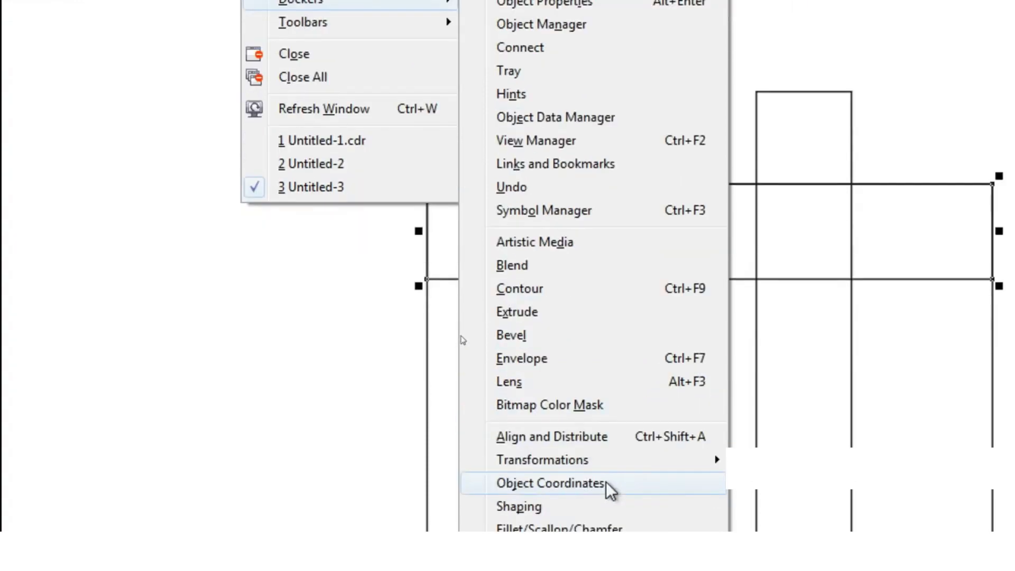
click(585, 452)
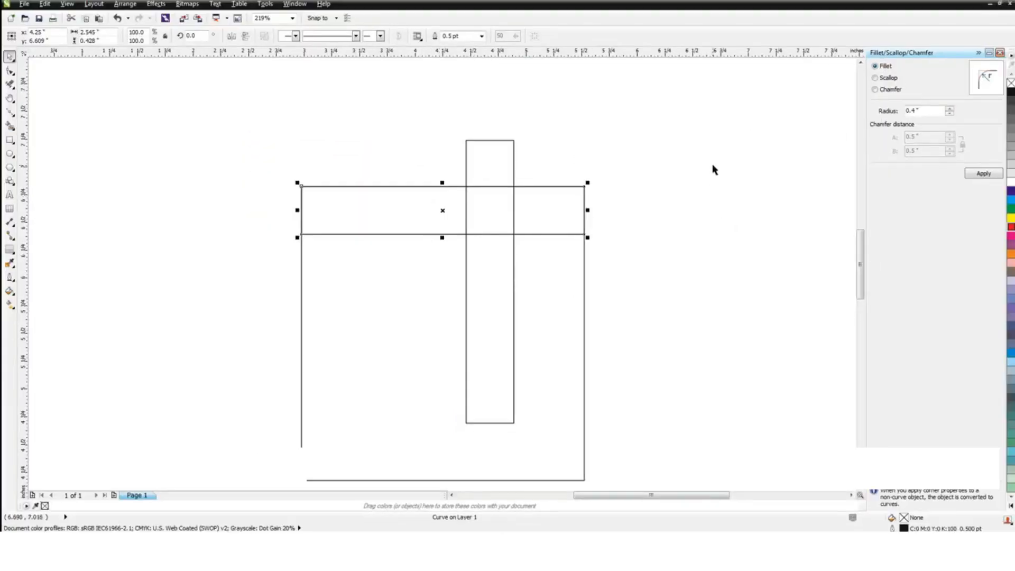
click(713, 166)
click(584, 212)
key(F10)
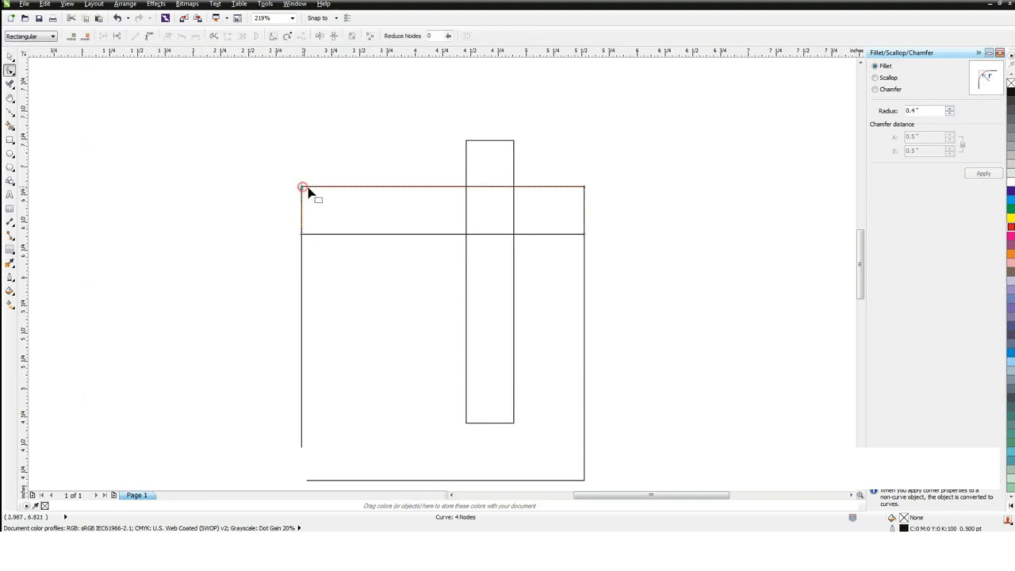
shift+click(584, 186)
click(982, 172)
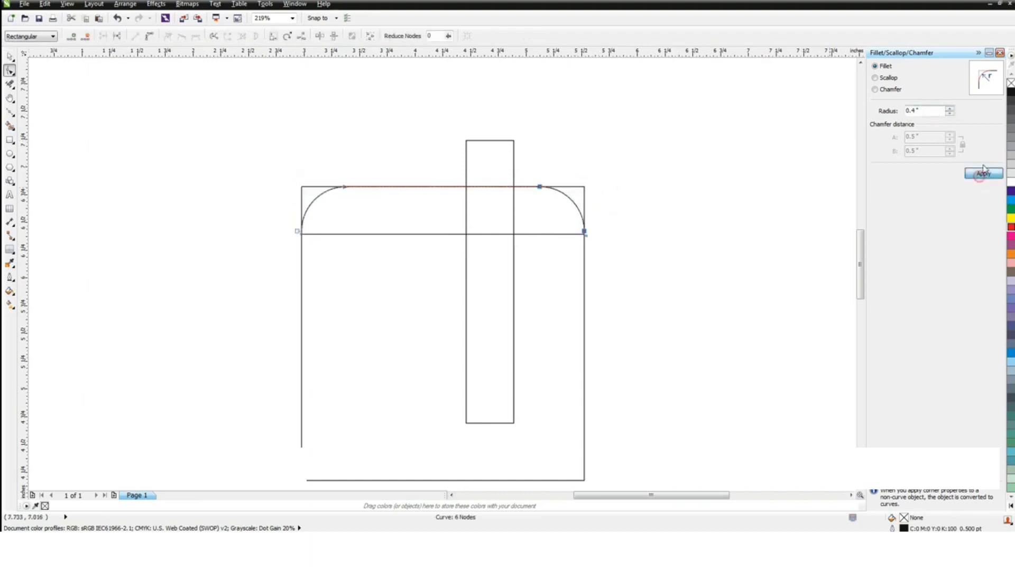
click(999, 52)
- Draw a circle about 0.432 inches in diameter inside the strip, touching the vertical bar's right edge
key(z)
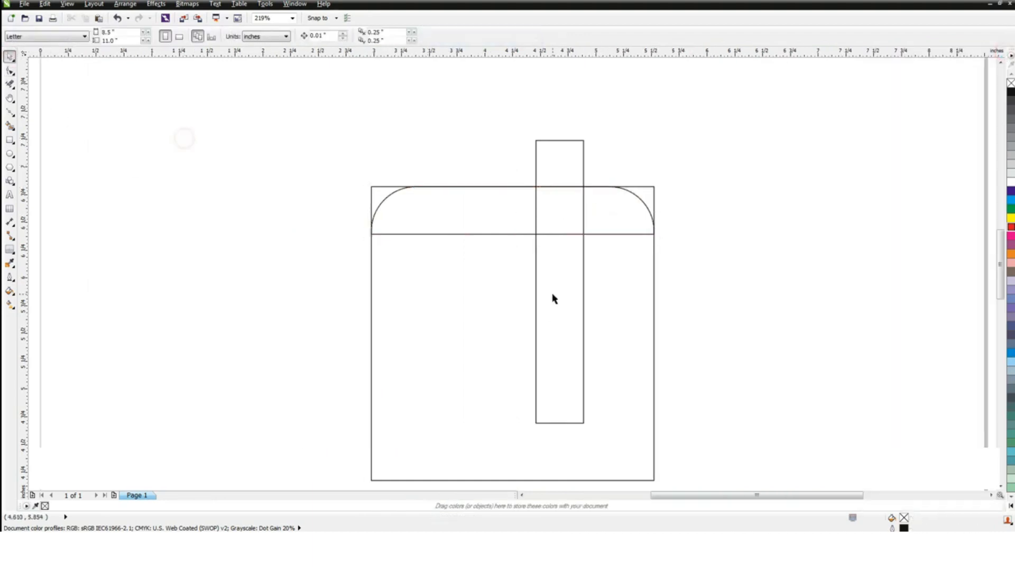
drag(286, 153, 656, 211)
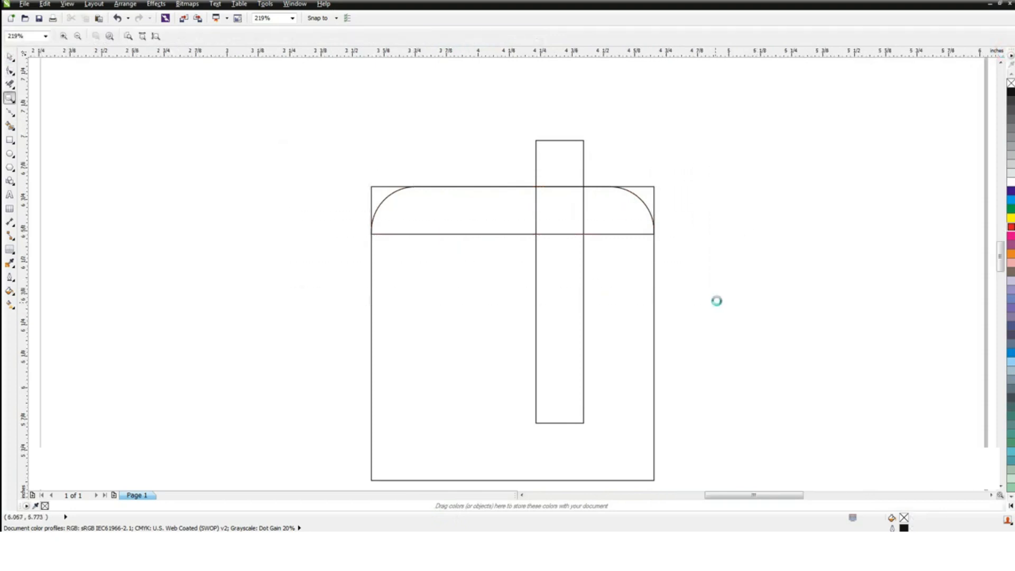
key(space)
key(F7)
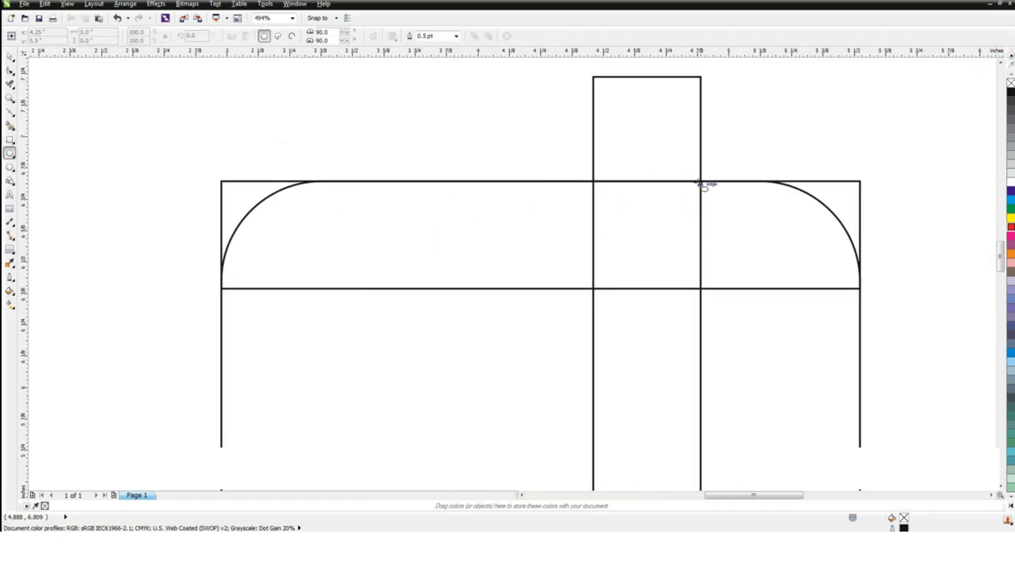
drag(700, 182, 776, 241)
drag(700, 181, 809, 285)
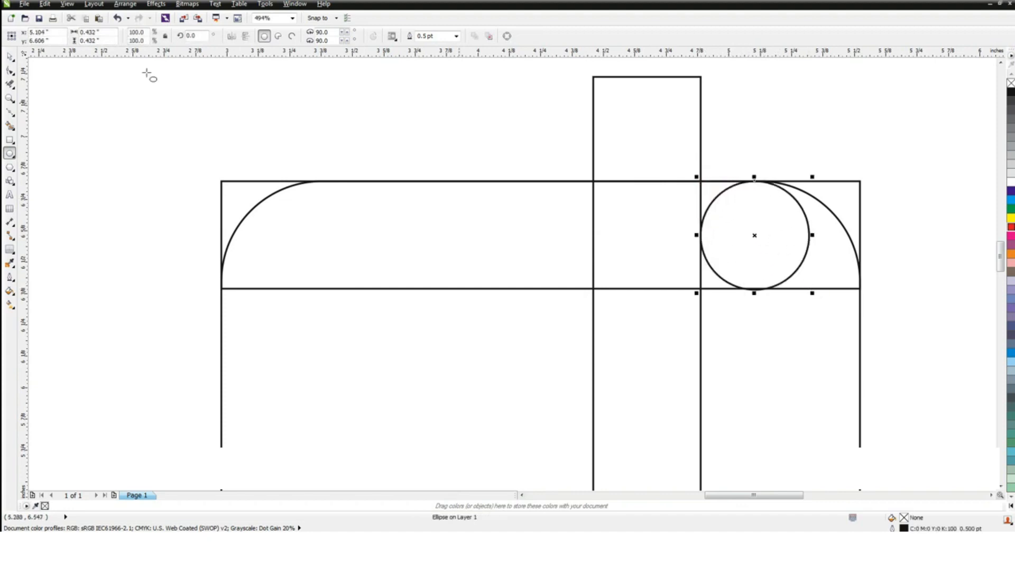
- Enlarge the circle to about 0.446 inches and place a copy touching the vertical bar's left edge
click(9, 57)
drag(811, 177, 823, 174)
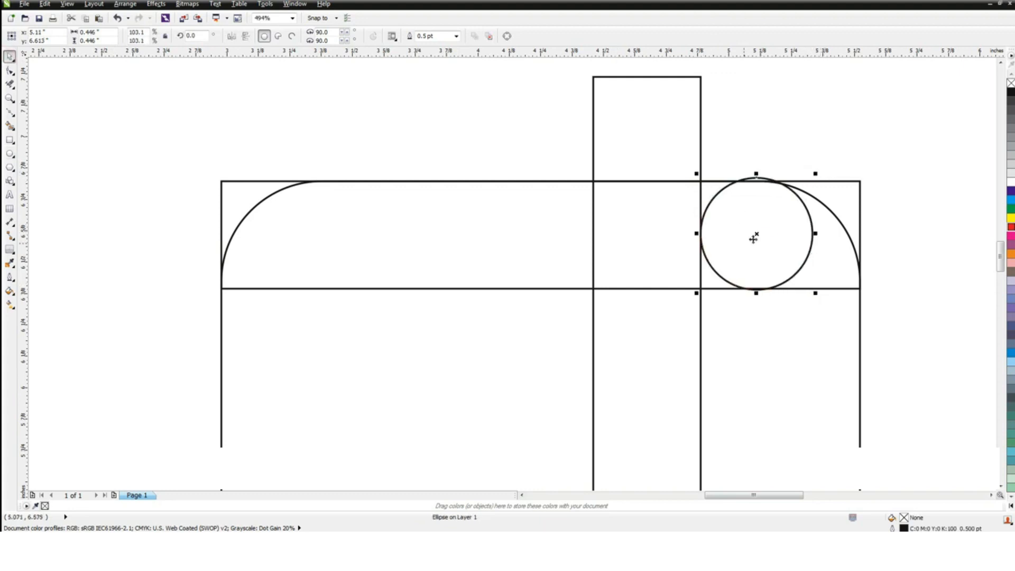
drag(757, 234, 593, 233)
click(65, 96)
- Smart-fill the two corner gaps enclosed by the circles, the strip's top edge and the vertical bar
click(10, 127)
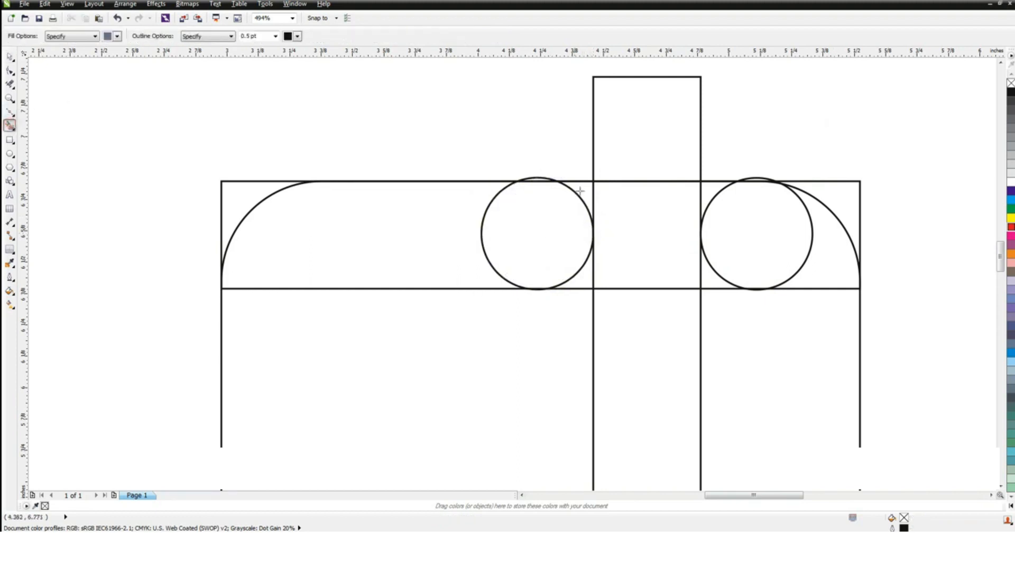
click(589, 193)
click(717, 188)
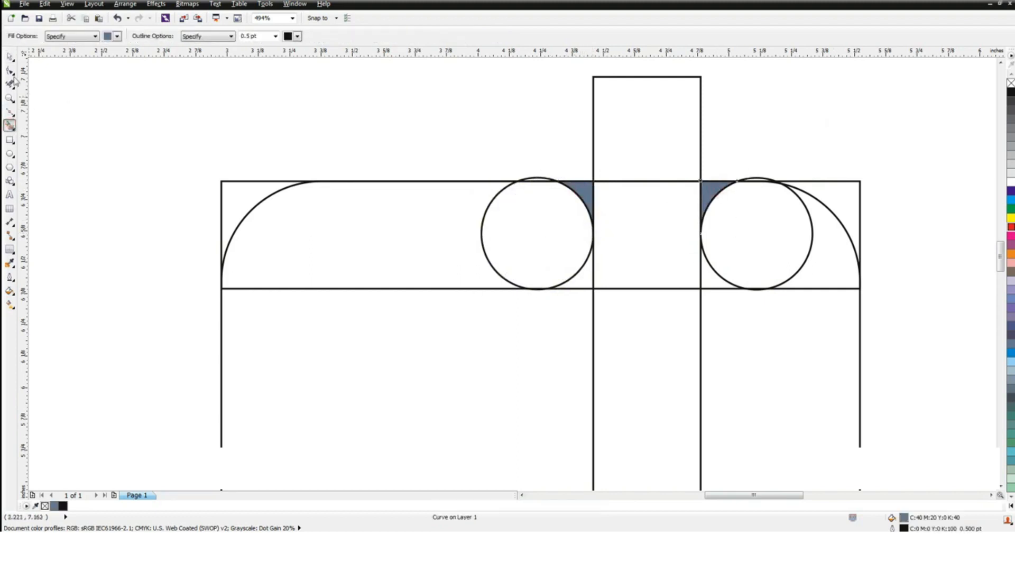
- Delete both construction circles beside the vertical bar
click(10, 56)
click(170, 208)
click(496, 239)
shift+click(727, 250)
key(Delete)
- Weld the vertical bar with the two filled corner pieces and fill the combined shape black
scroll(600, 204, down, 2)
click(535, 132)
shift+click(607, 133)
shift+click(576, 112)
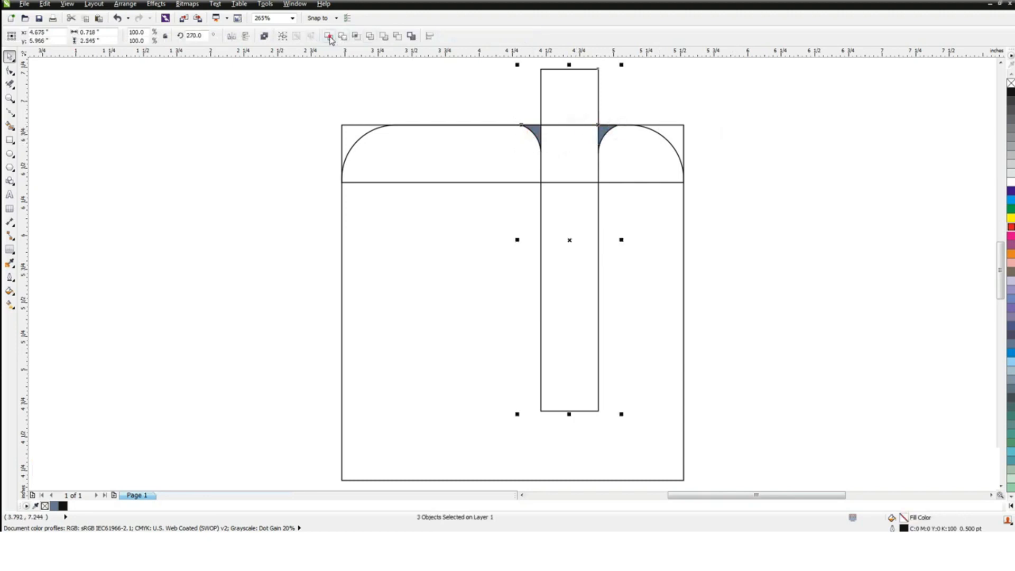
click(329, 37)
click(1010, 95)
click(809, 149)
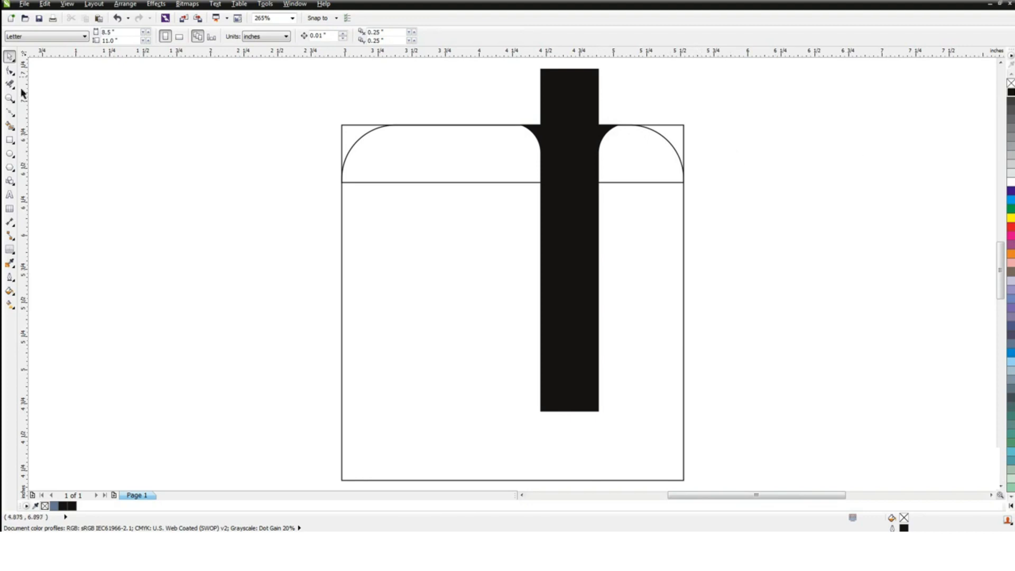
- Draw a circle in the left half of the square and set its diameter to 1.209 inches
click(10, 154)
drag(365, 224, 476, 335)
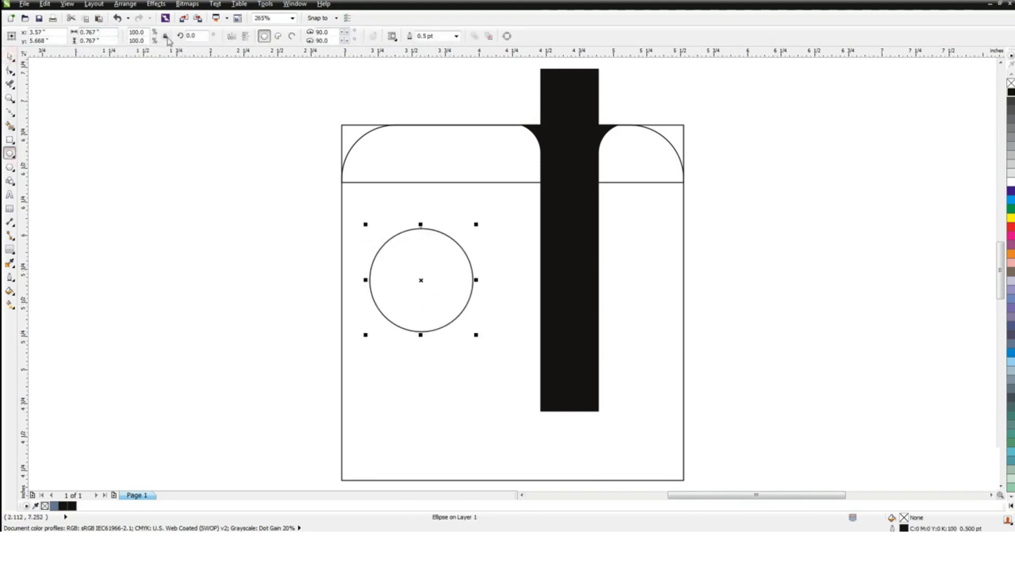
click(112, 32)
key(BackSpace)
key(BackSpace)
key(BackSpace)
key(BackSpace)
key(BackSpace)
key(BackSpace)
key(BackSpace)
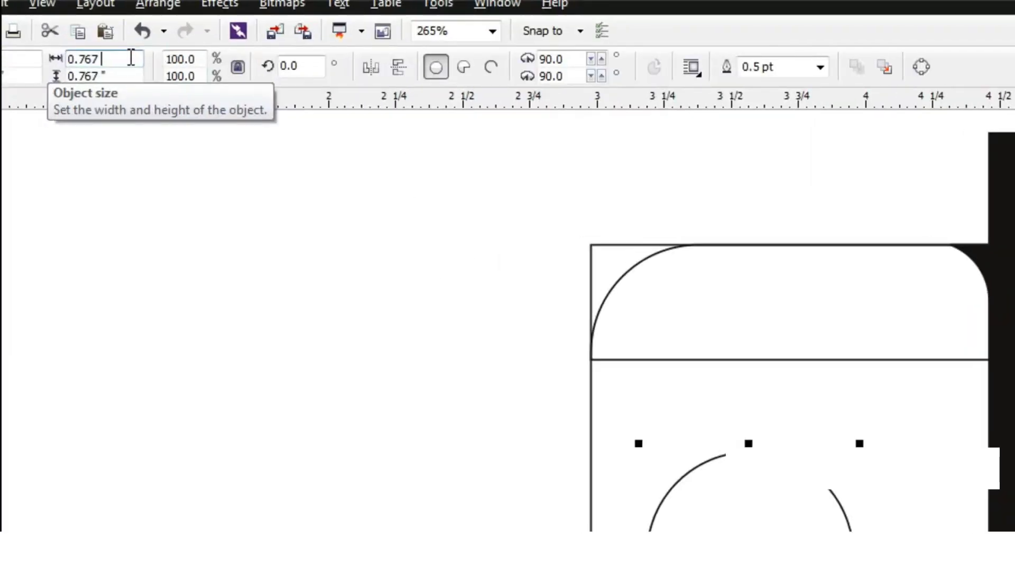
text(1.209)
key(Return)
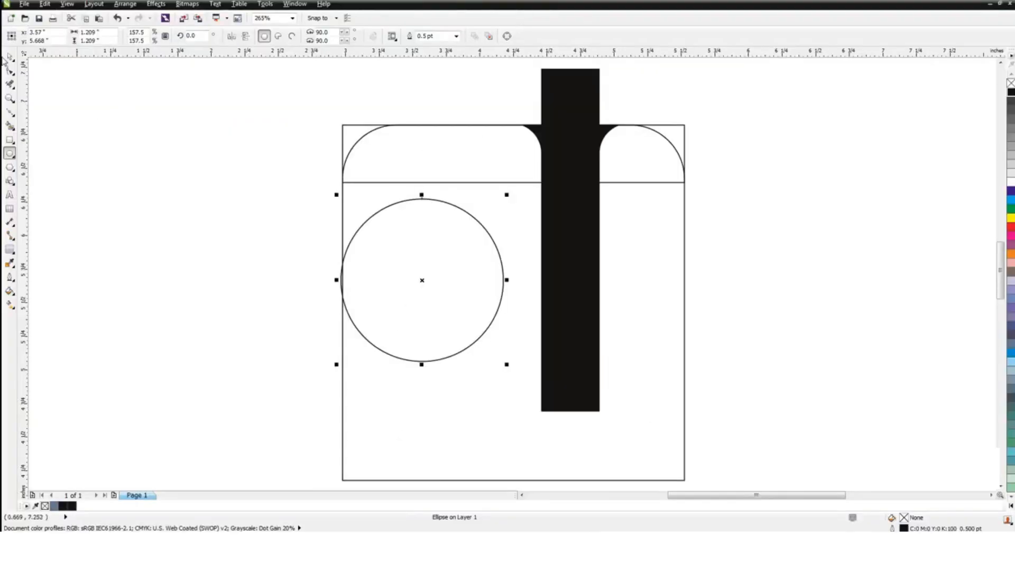
- Align the 1.209-inch circle with the top and left edges of the square
shift+click(526, 266)
key(t)
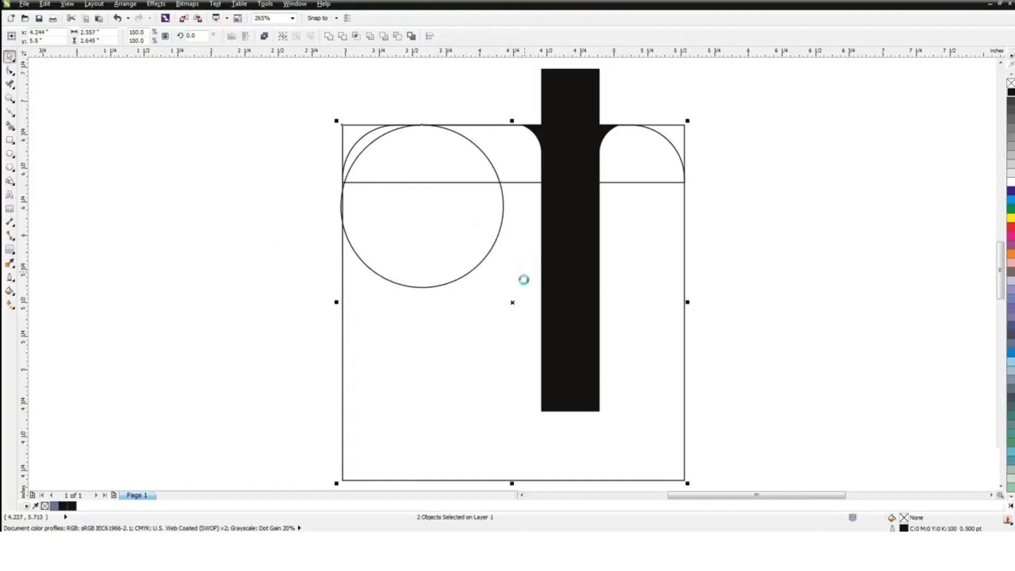
click(835, 242)
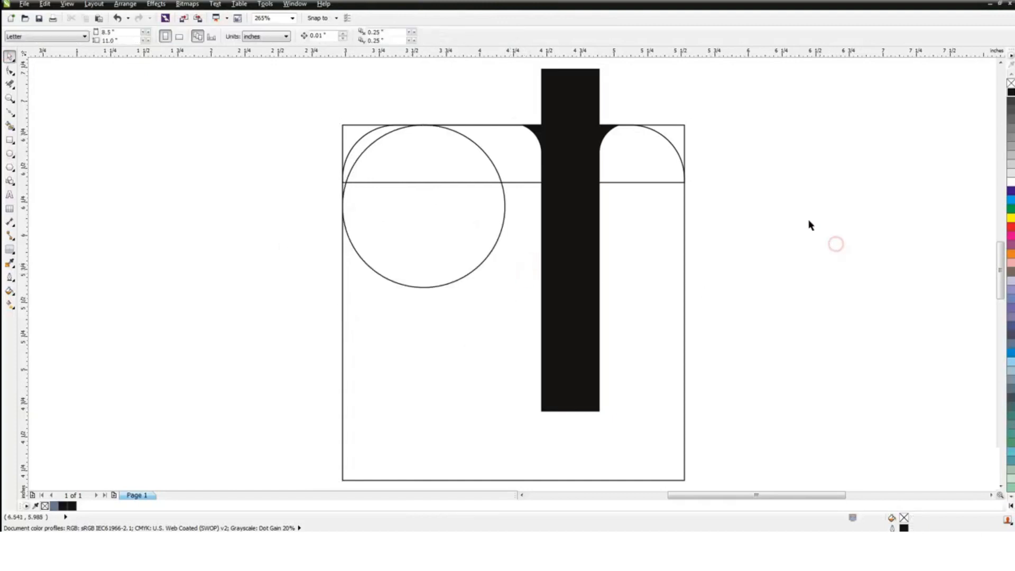
click(473, 142)
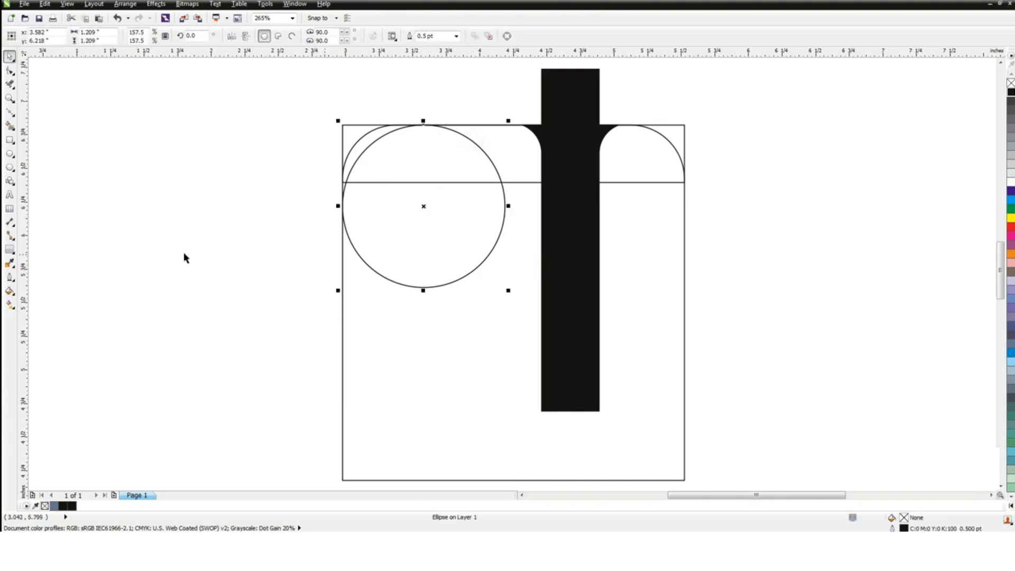
- Draw a straight horizontal line across the square from its left edge to its right edge
click(9, 111)
click(343, 316)
click(684, 316)
key(ctrl+z)
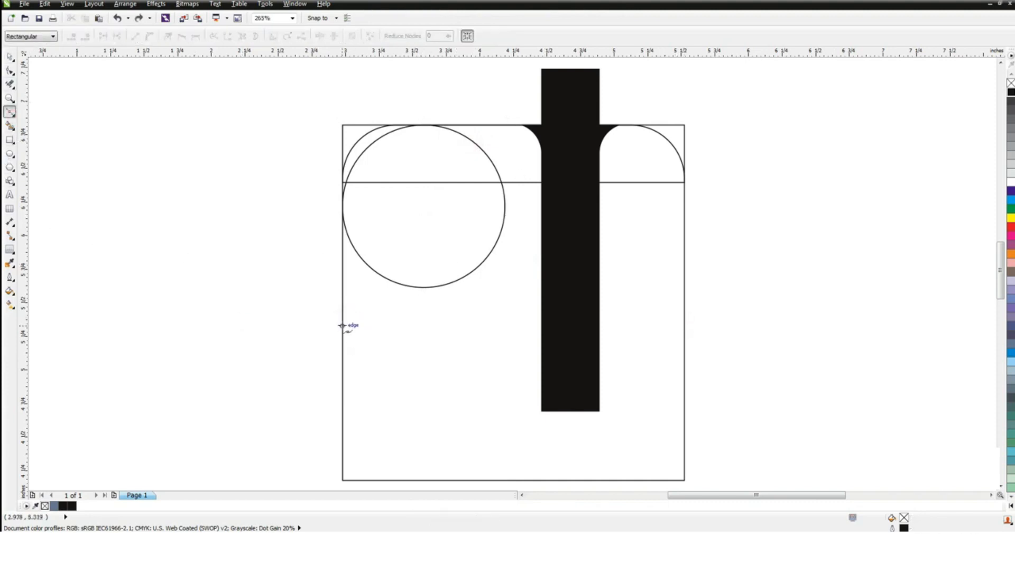
click(686, 322)
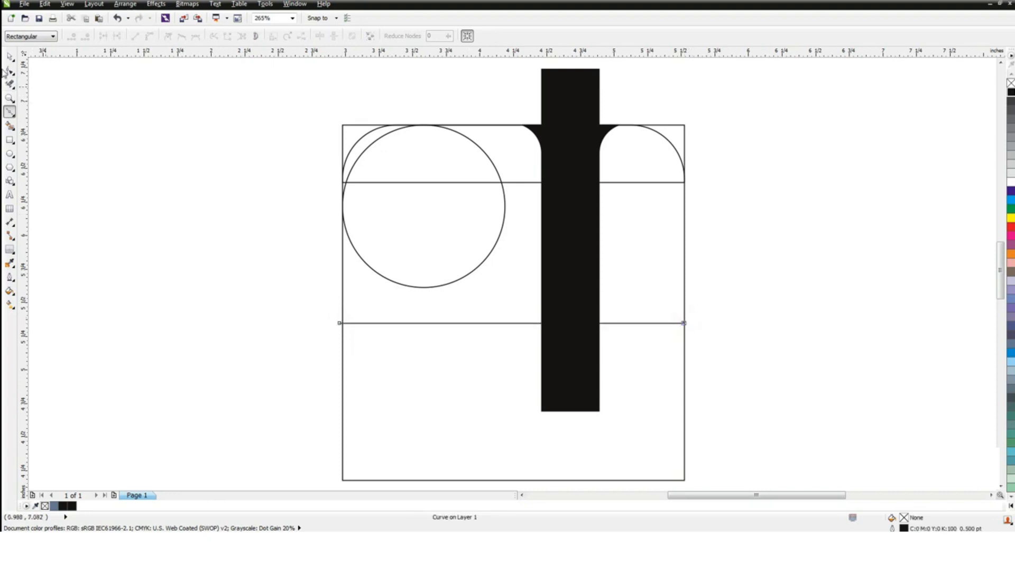
- Align the horizontal line with the vertical middle of the square
click(10, 57)
shift+click(366, 292)
key(e)
click(808, 247)
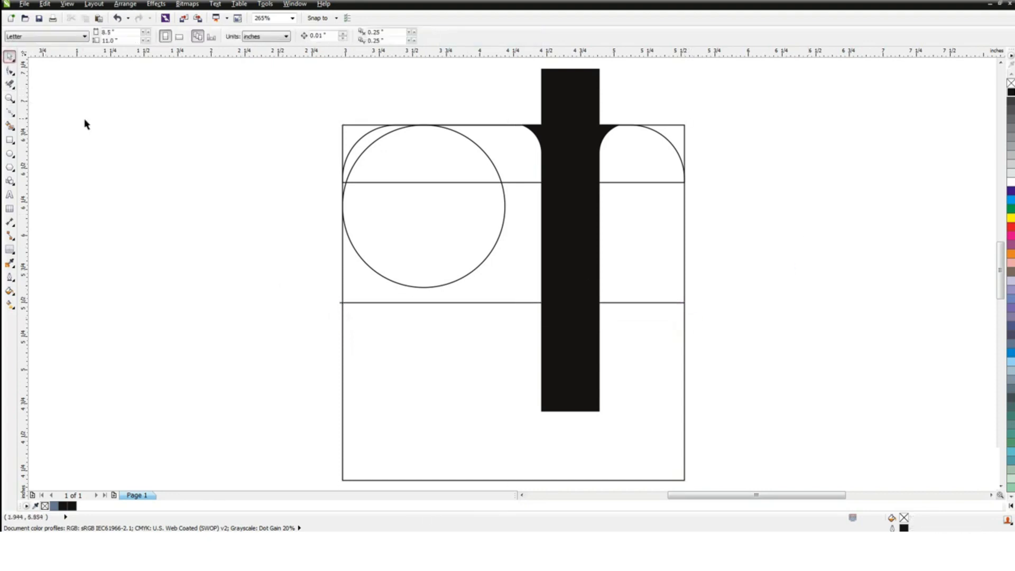
- Copy the circle straight down onto the centre line, then repeat the duplication to add a third circle below
click(407, 204)
drag(423, 206, 424, 302)
key(ctrl+r)
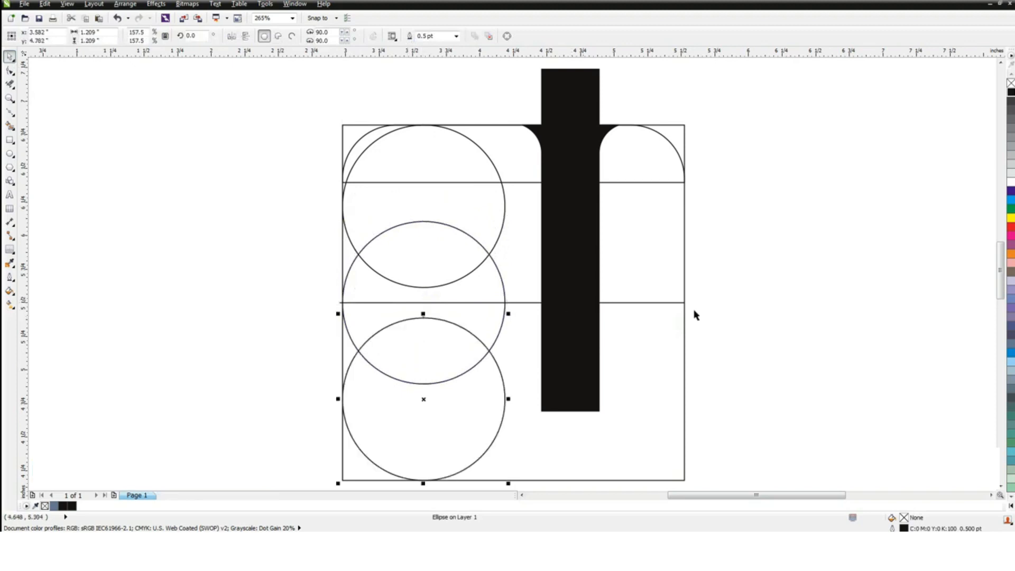
- Delete the horizontal centre line
click(821, 245)
click(629, 302)
key(Delete)
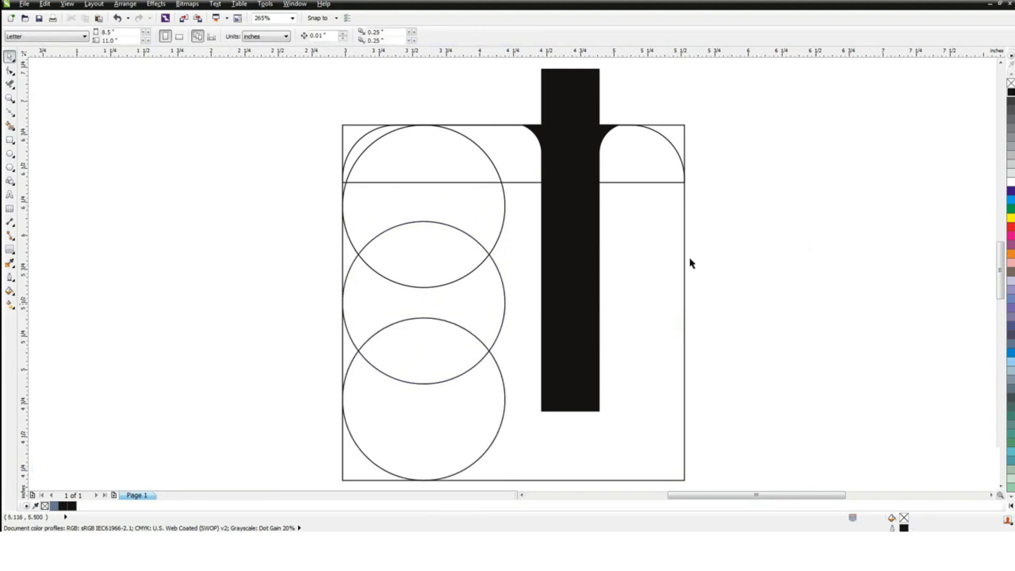
- Draw a horizontal line about 2.168 inches long across the lower circles and align it with the middle circle's bottom
key(F5)
click(283, 380)
ctrl+click(570, 405)
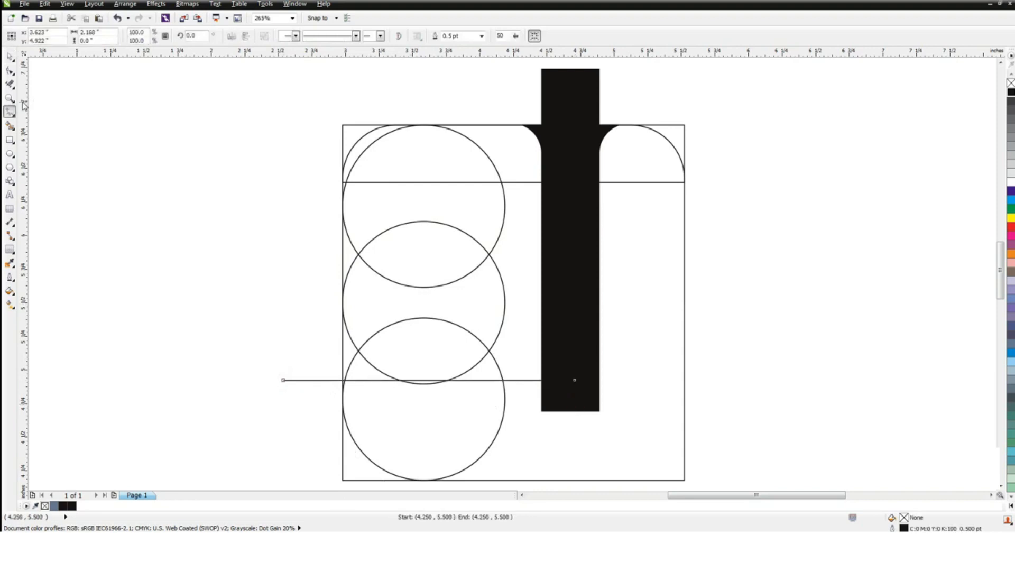
click(9, 56)
shift+click(466, 371)
key(b)
click(214, 346)
- Shorten the black bar to about 2.343 inches so its lower end meets the horizontal guide line
click(572, 403)
mouse_move(573, 404)
mouse_down()
mouse_move(571, 412)
mouse_move(572, 384)
mouse_up()
click(873, 287)
click(573, 276)
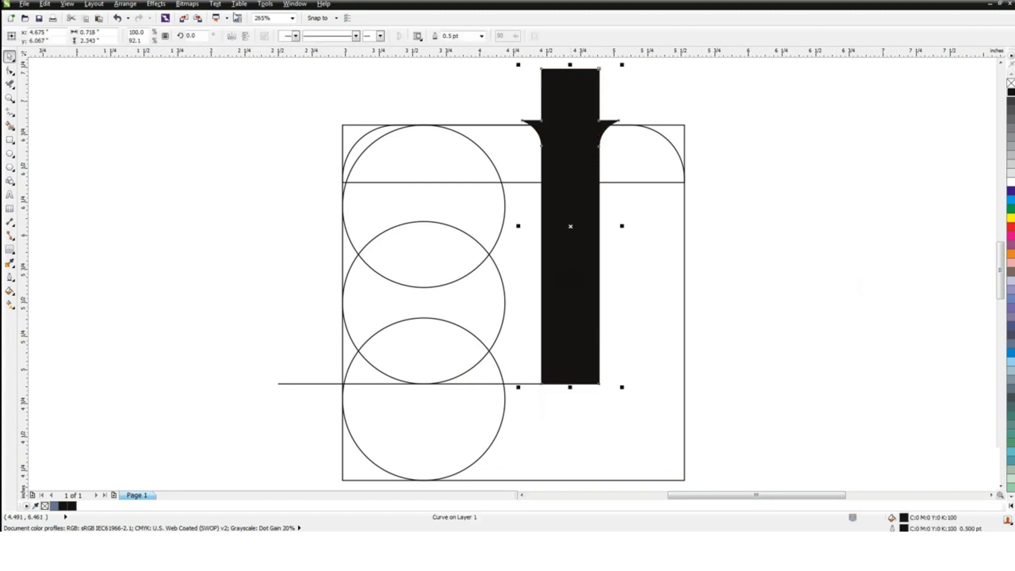
- Fillet the black bar's lower-left corner with a 0.4-inch radius
click(295, 3)
mouse_move(315, 96)
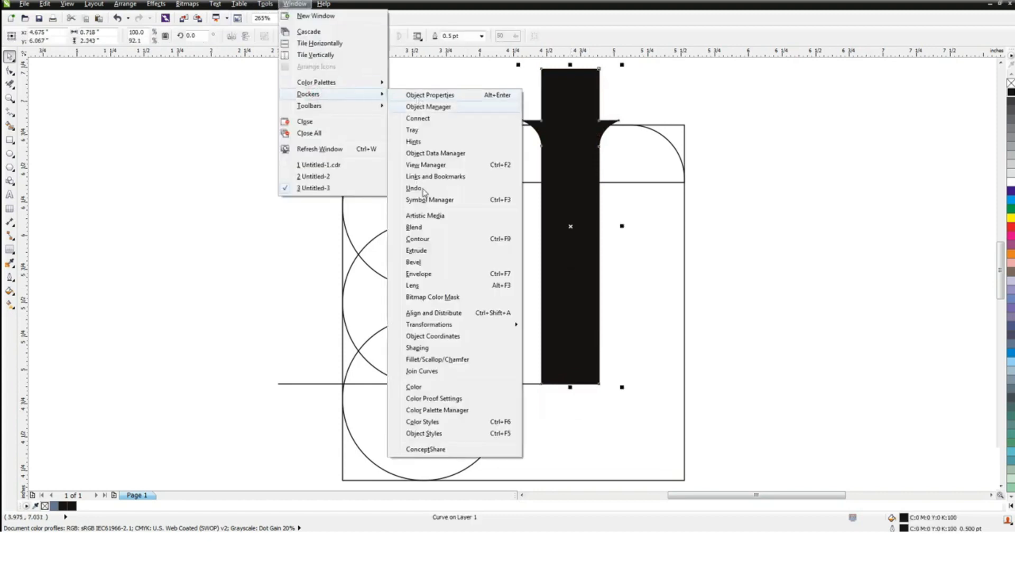
click(439, 362)
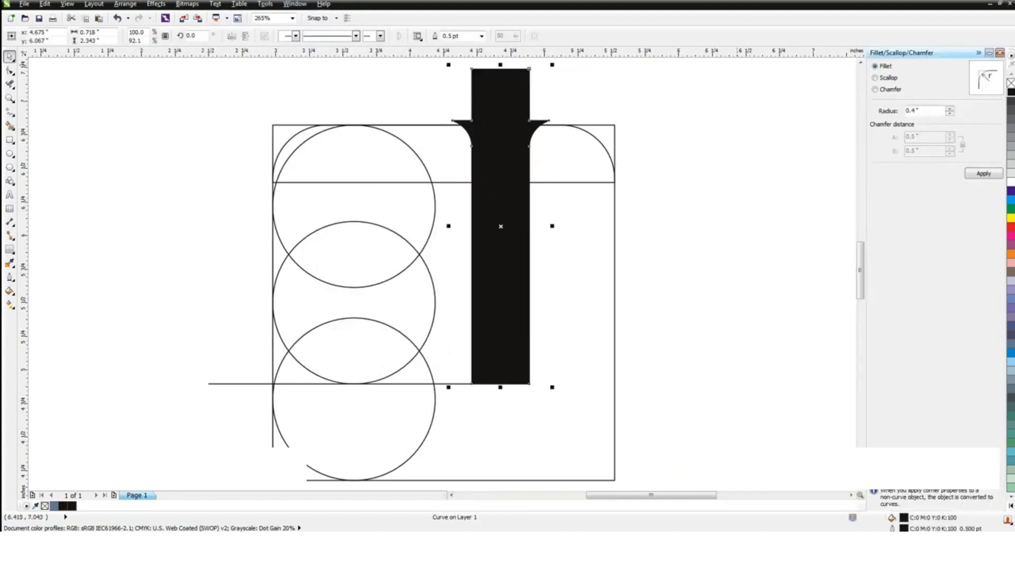
key(F10)
click(472, 384)
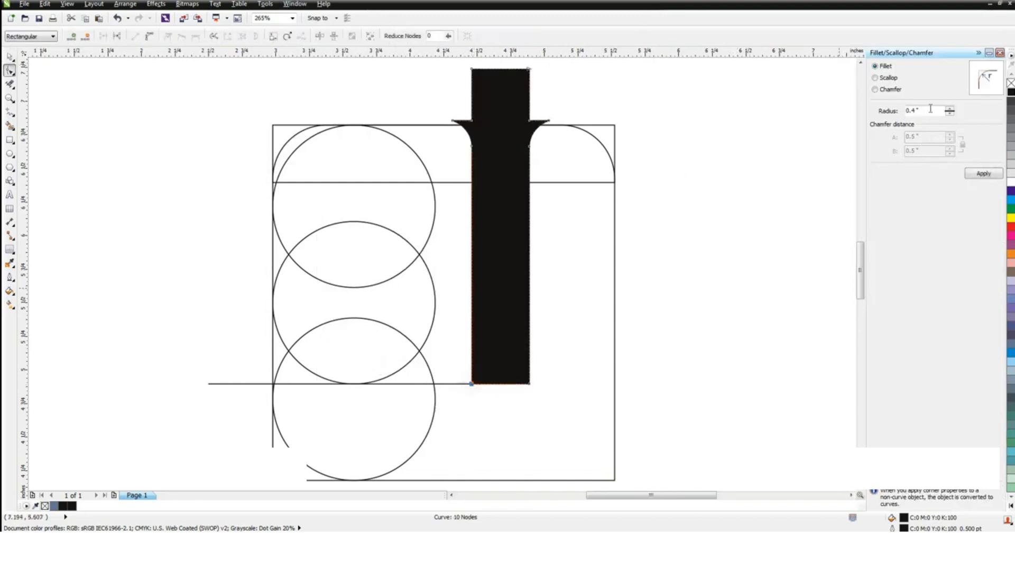
click(983, 173)
click(1000, 52)
click(10, 56)
click(115, 209)
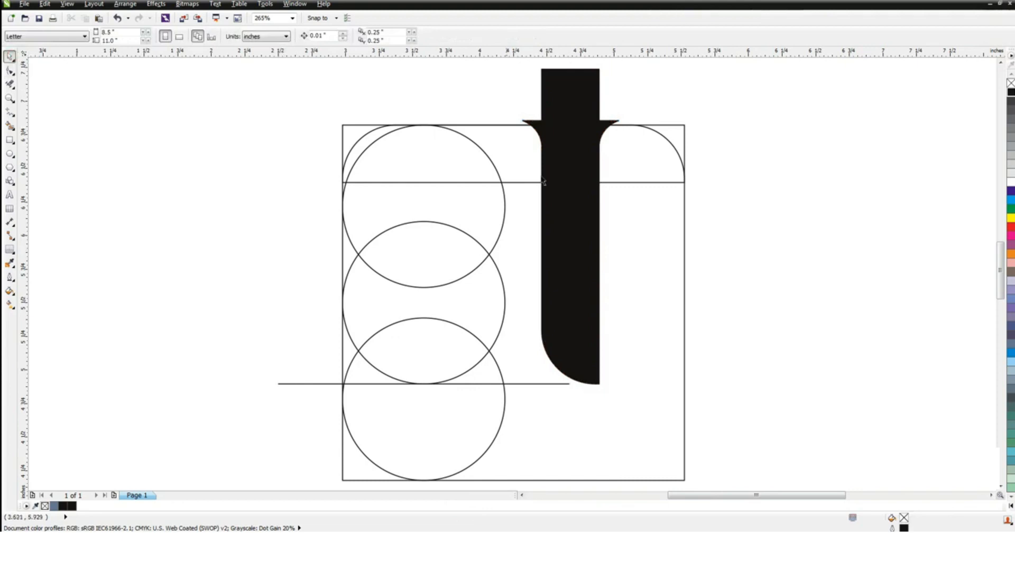
- Try to align the black bar's top with the top edge of the large square
click(563, 155)
shift+click(680, 219)
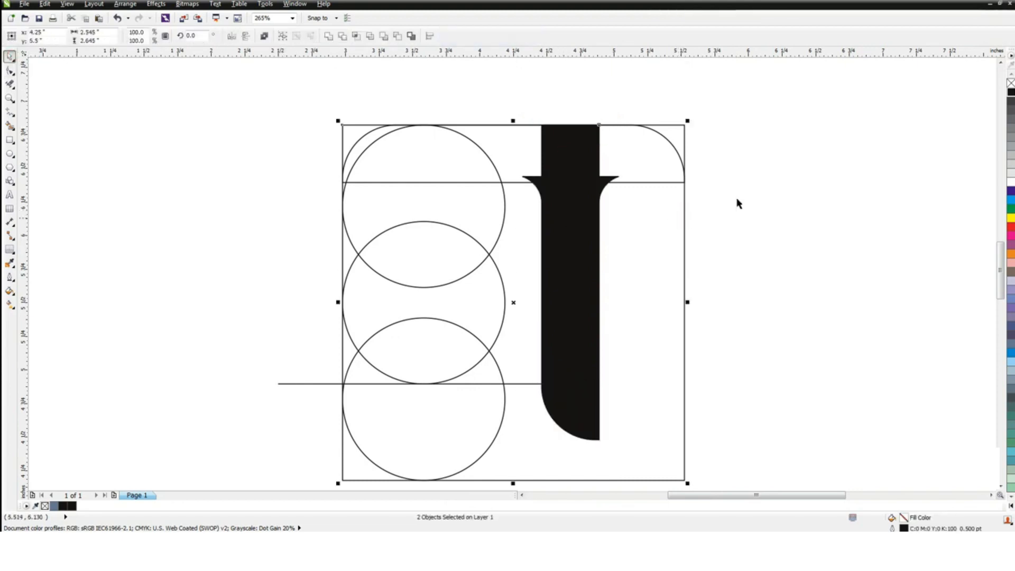
click(791, 198)
- Move the black bar slightly down so its flared shoulders meet the large square's top edge
click(566, 265)
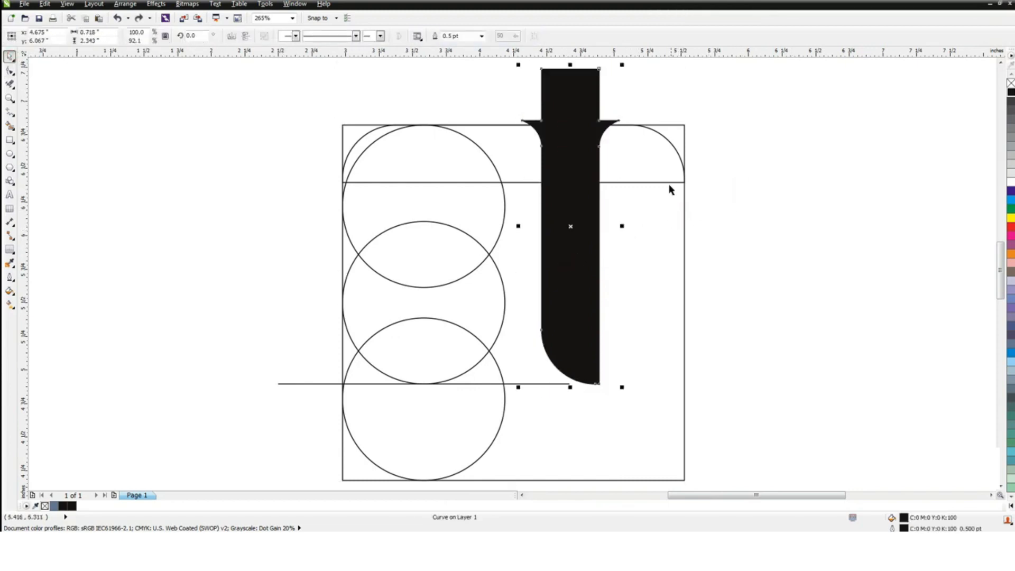
drag(555, 133, 556, 137)
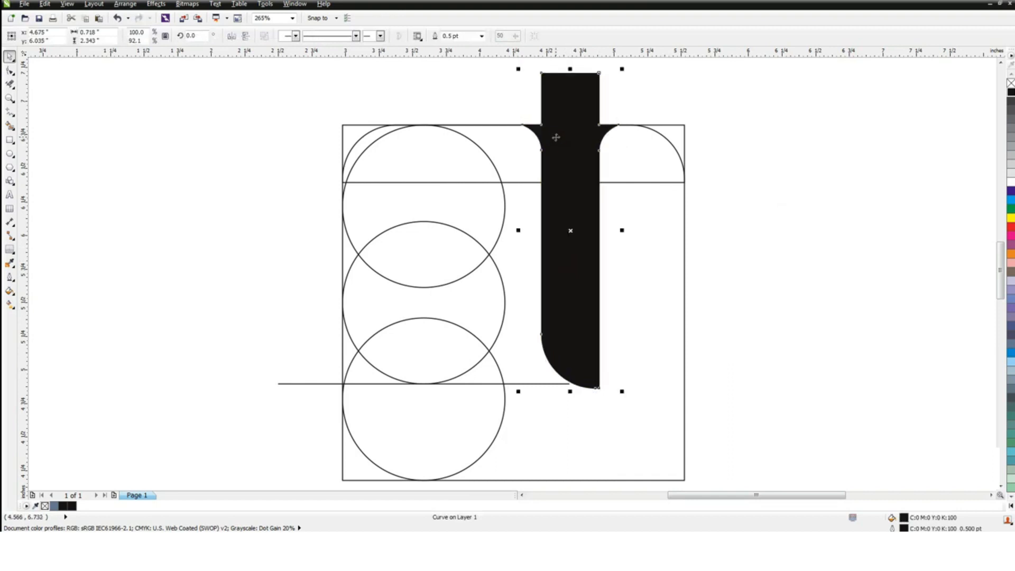
click(776, 164)
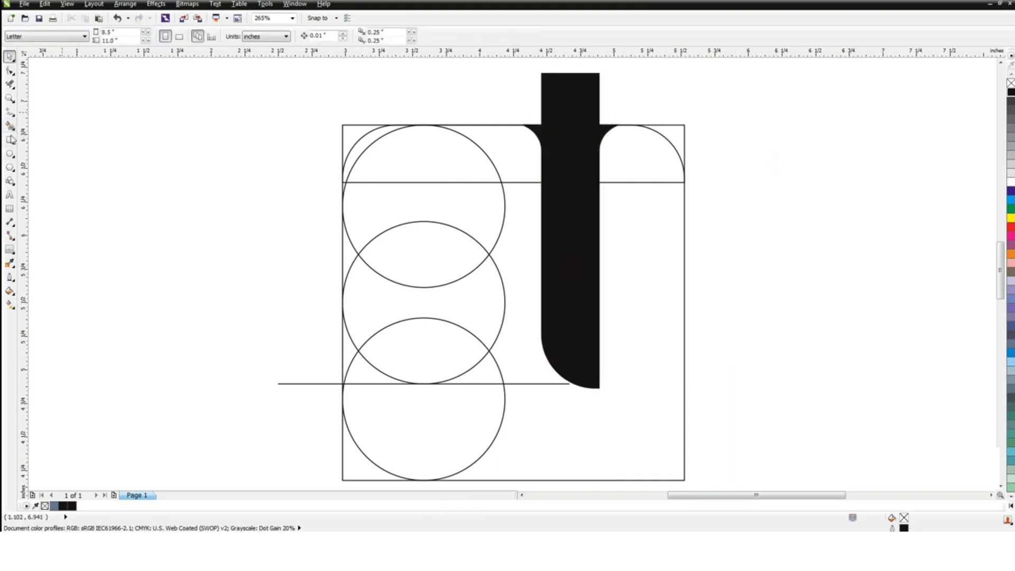
- Draw a narrow rectangle about 0.098 by 1.499 inches between the crossbar and the horizontal guide line, centred horizontally on the circles
click(10, 139)
drag(412, 183, 424, 384)
key(space)
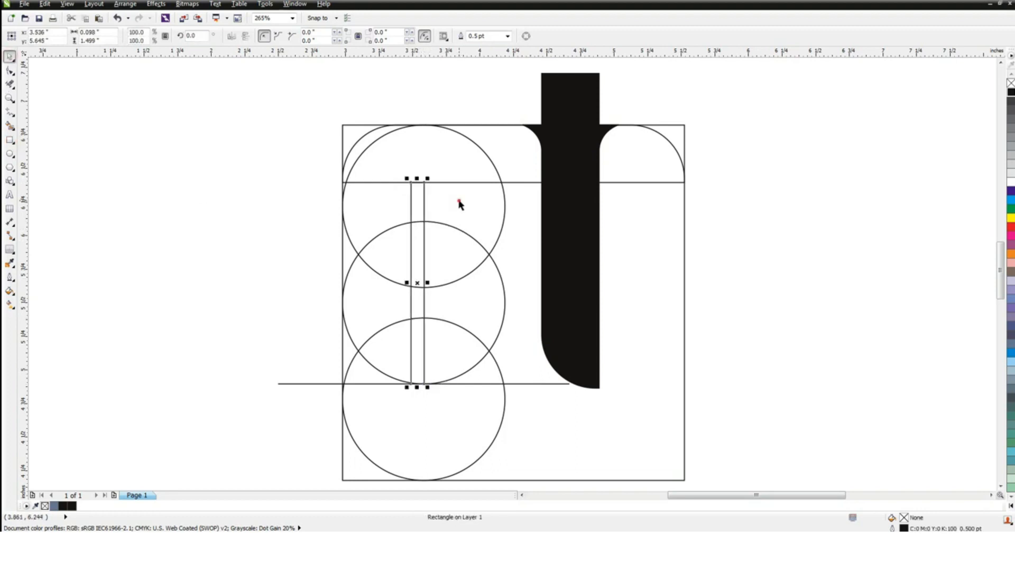
shift+click(459, 201)
key(c)
click(846, 246)
- Draw a polyline from the upper circles' left intersection to the narrow rectangle's upper-left corner and straight down to the middle circle's top
key(z)
drag(270, 140, 573, 395)
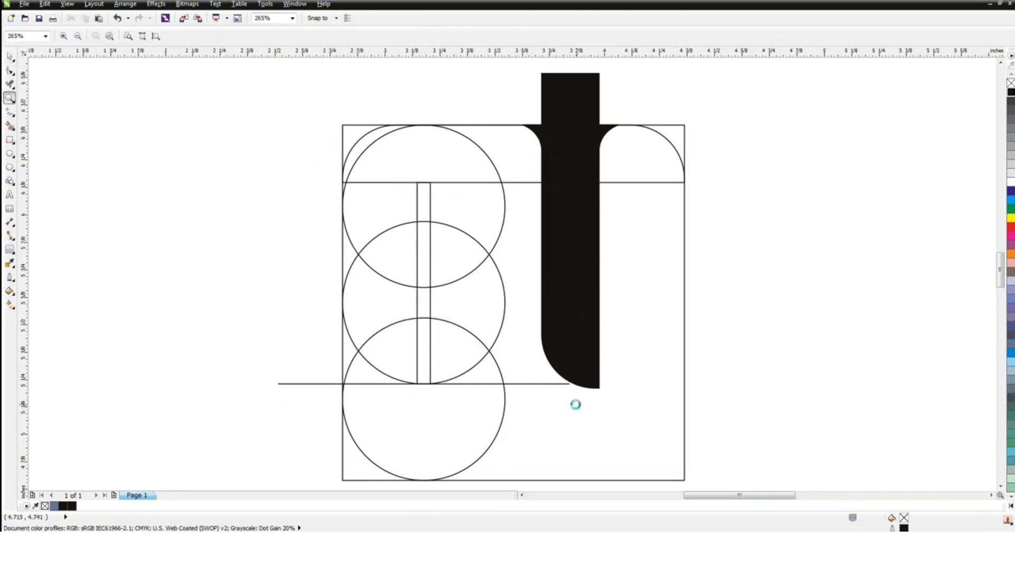
key(space)
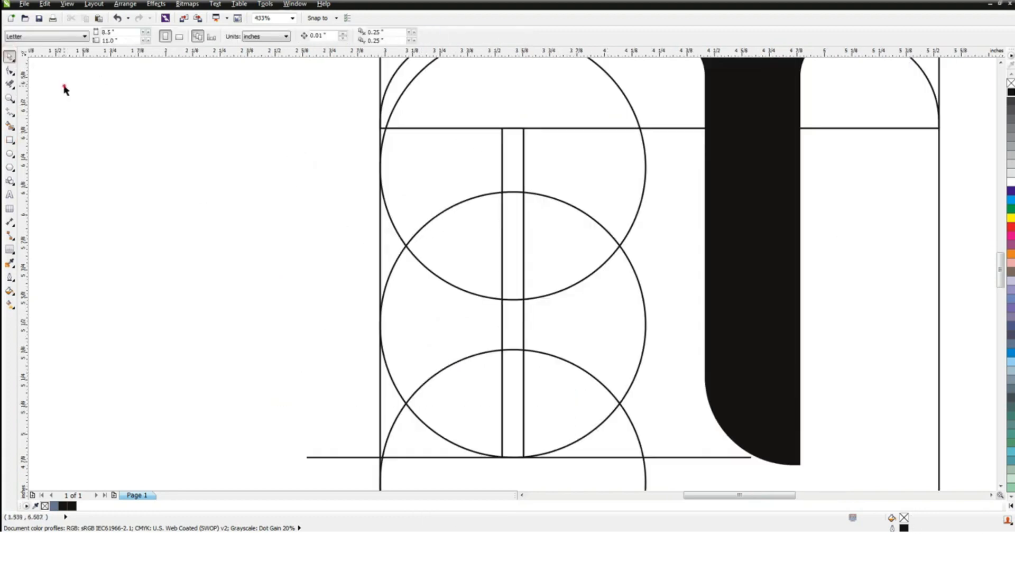
click(15, 117)
click(32, 133)
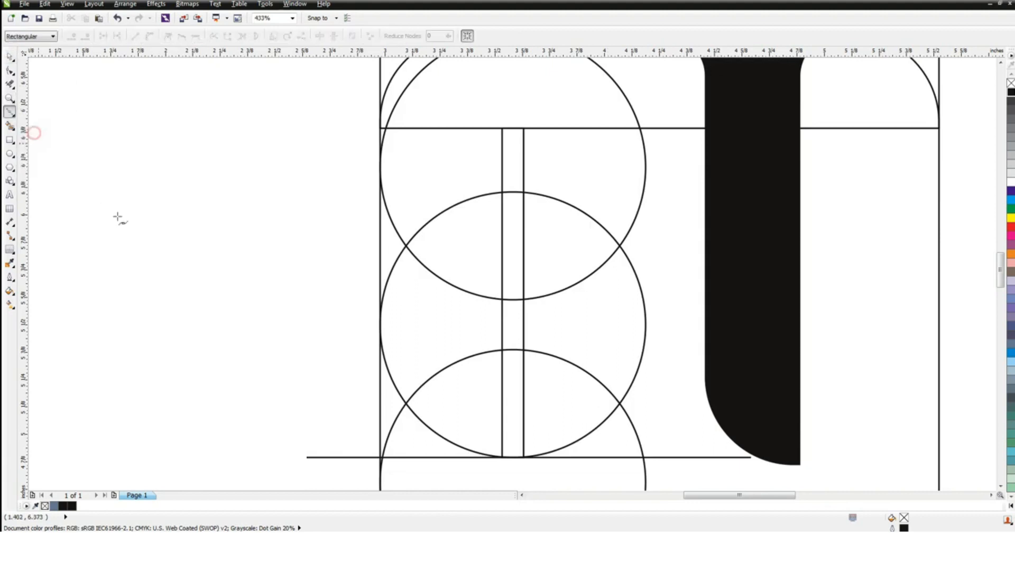
click(406, 244)
click(502, 128)
click(502, 191)
click(10, 56)
click(166, 114)
- Draw a polyline from the upper circles' right intersection to the bottom circle's top at the narrow rectangle and up to the top circle's bottom
click(9, 111)
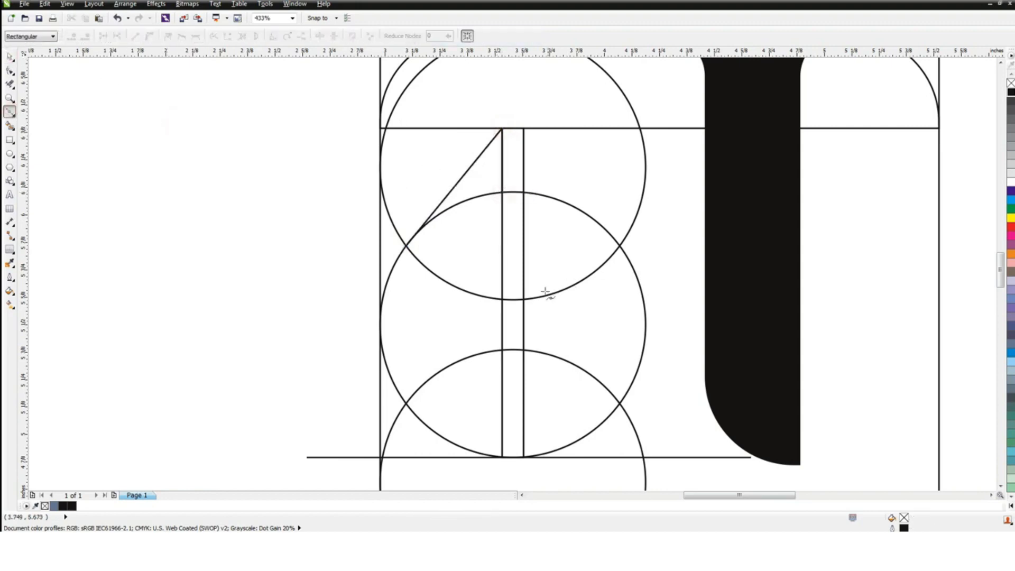
click(620, 246)
click(523, 349)
click(523, 300)
click(10, 56)
- Delete the narrow rectangle between the two polylines
click(556, 246)
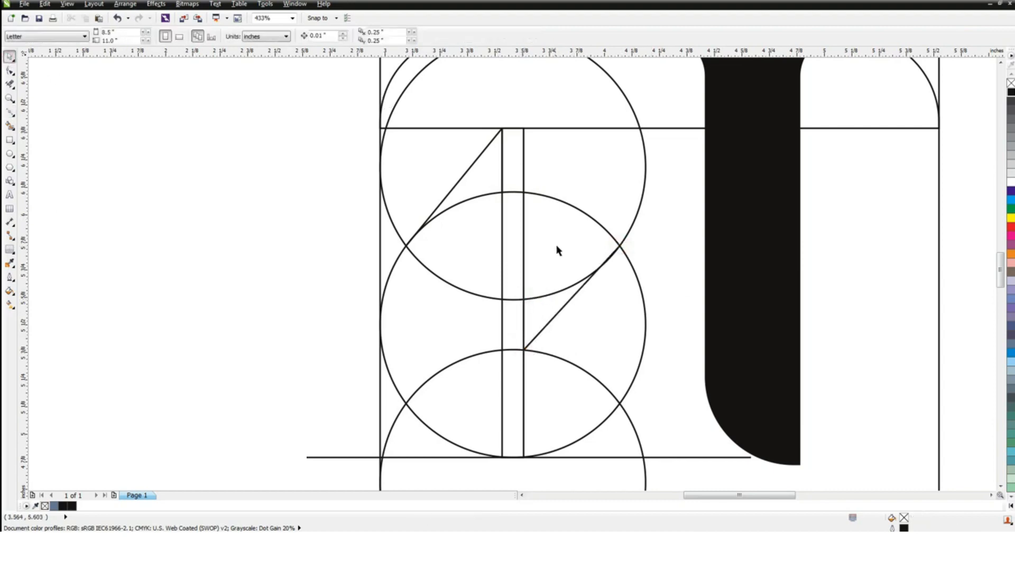
click(504, 234)
key(Delete)
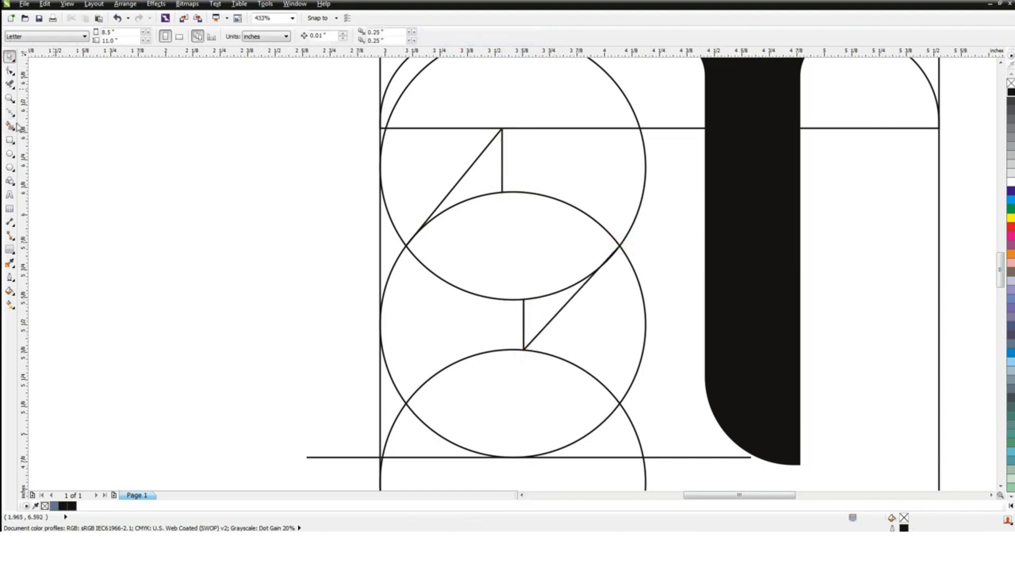
- Bend both segments of the upper-left polyline outward to the left into smooth curves
click(10, 71)
click(486, 150)
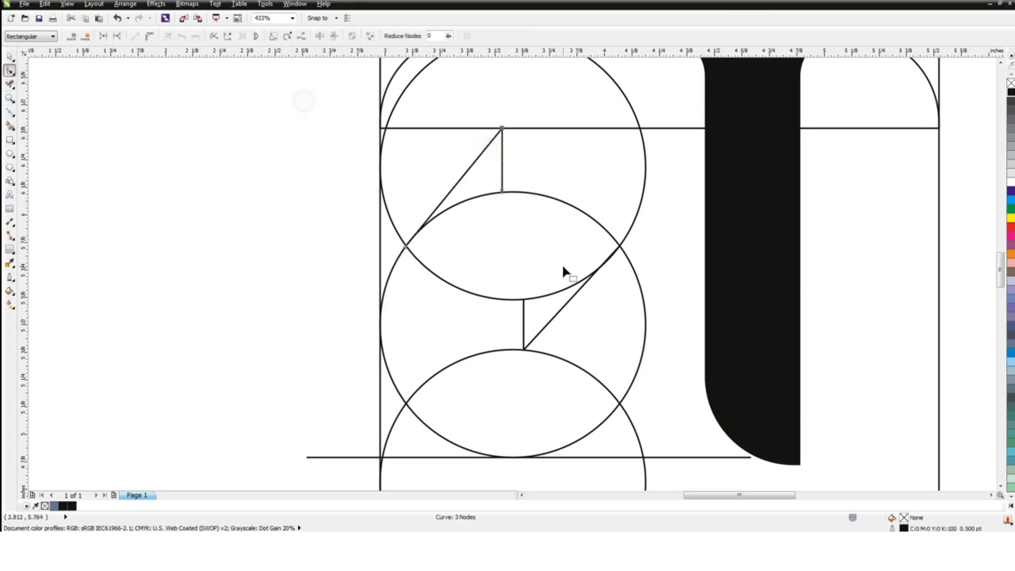
click(170, 123)
drag(465, 175, 442, 153)
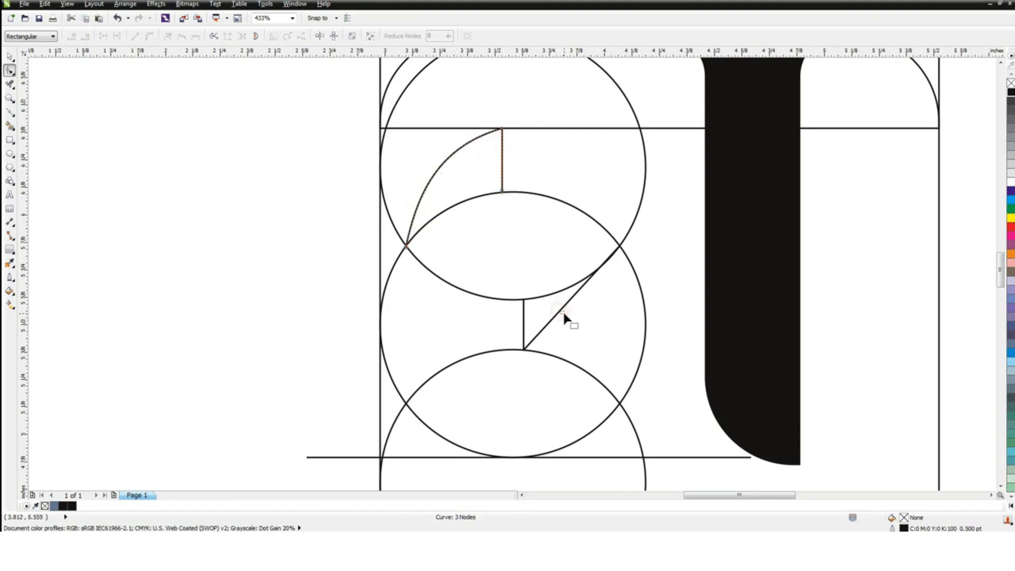
drag(502, 169, 485, 164)
click(10, 56)
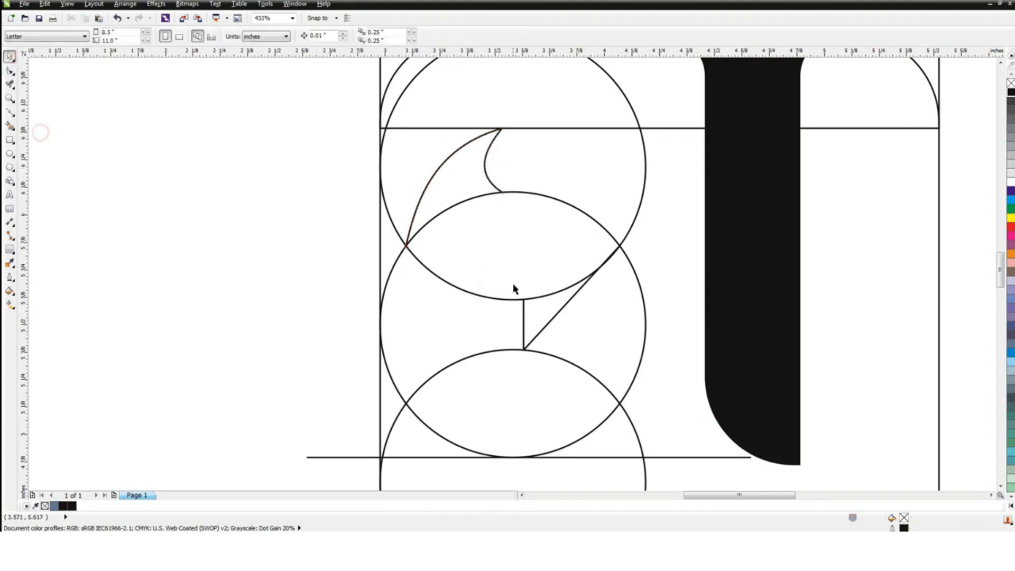
- Bend both segments of the lower-right polyline outward to the right into smooth curves
click(560, 310)
click(10, 72)
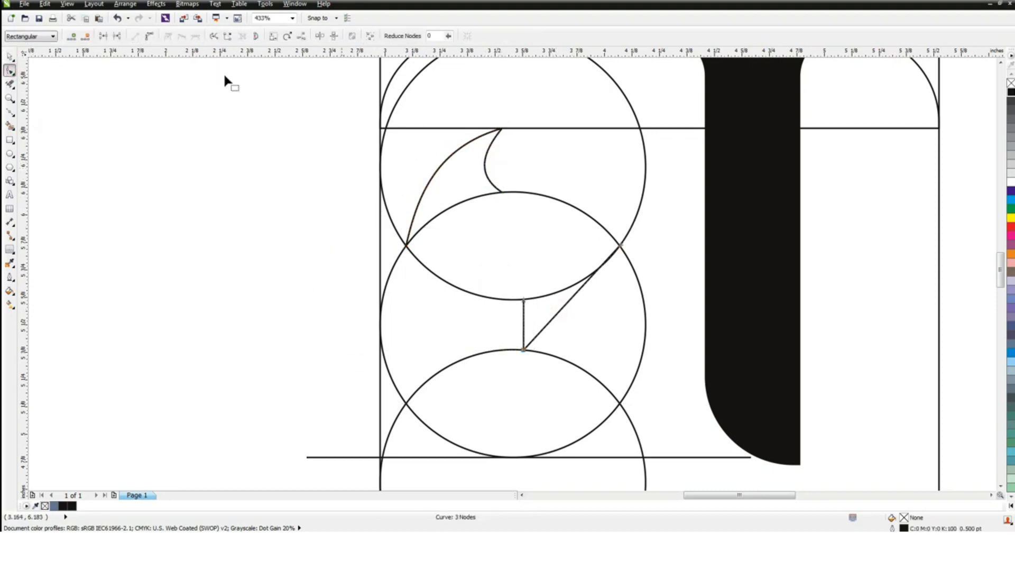
drag(559, 311, 537, 319)
click(10, 56)
key(Escape)
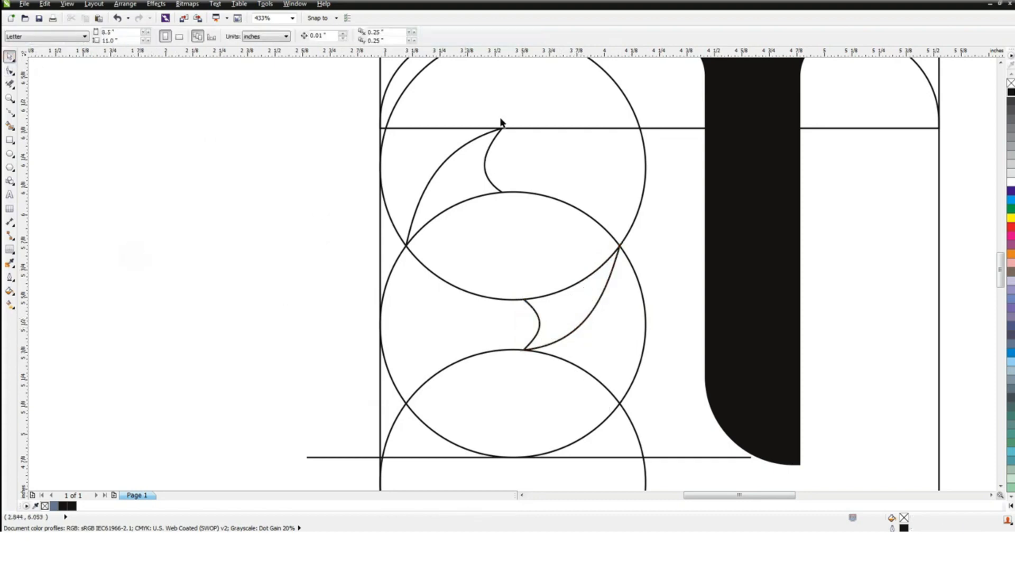
- Smart-fill in blue-grey the regions that form the S and its crossbar up to the black bar
key(F4)
click(10, 125)
click(536, 140)
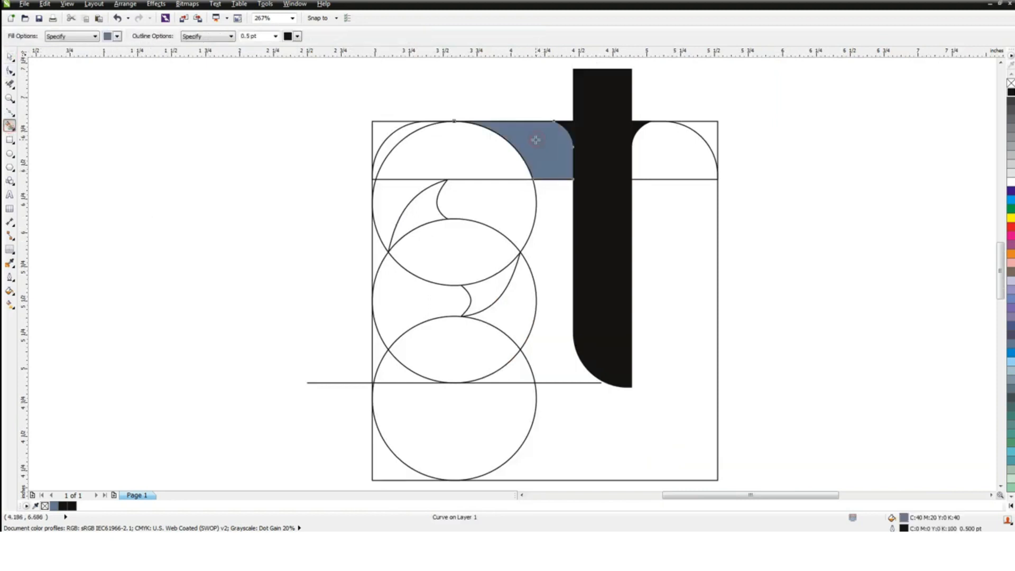
click(451, 145)
click(400, 193)
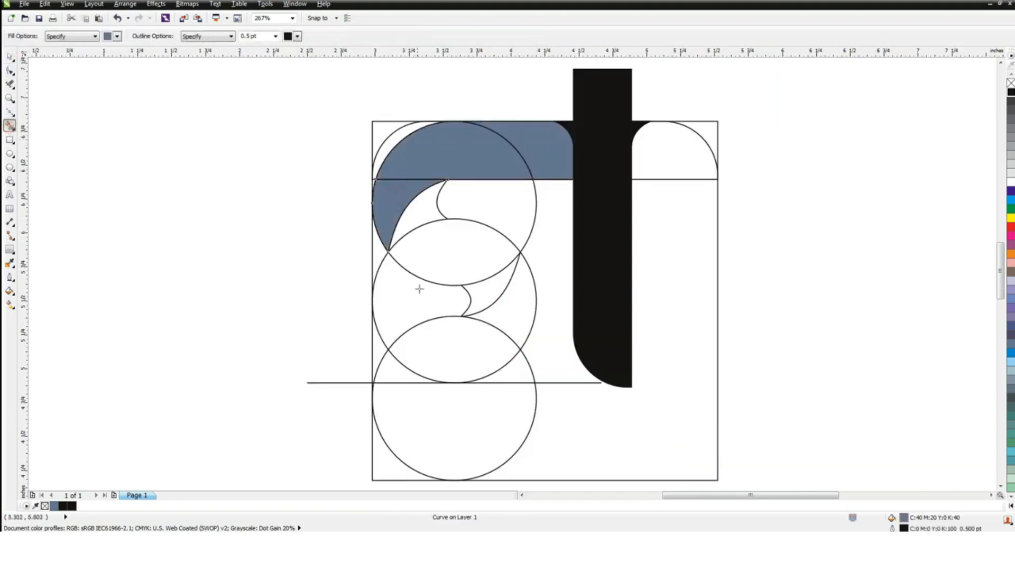
click(429, 207)
click(455, 251)
click(486, 293)
click(433, 369)
click(475, 343)
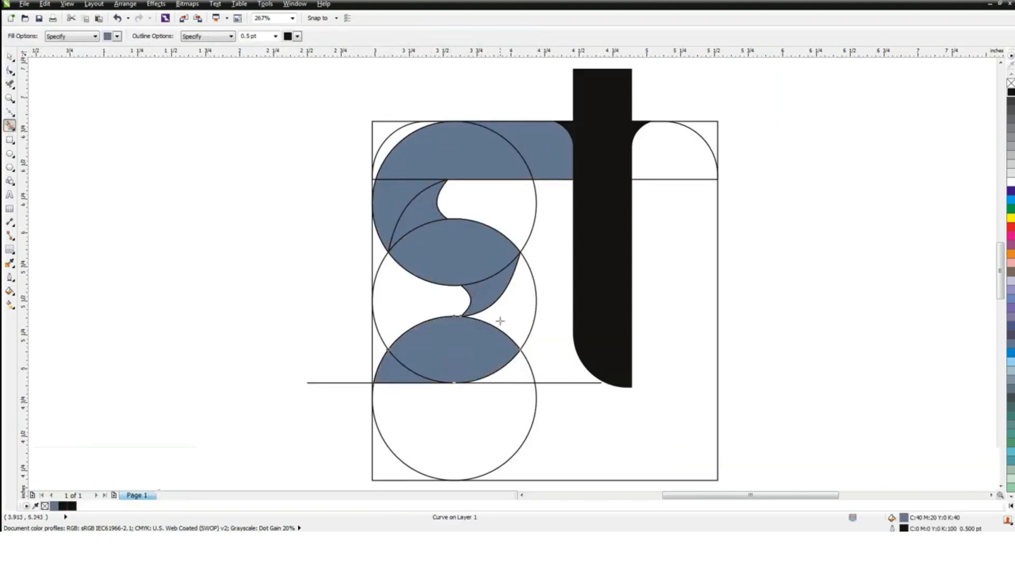
click(500, 321)
click(10, 56)
click(109, 256)
- Weld the filled top arc of the S with the left crescent below it
click(458, 150)
shift+click(394, 199)
click(331, 35)
click(205, 222)
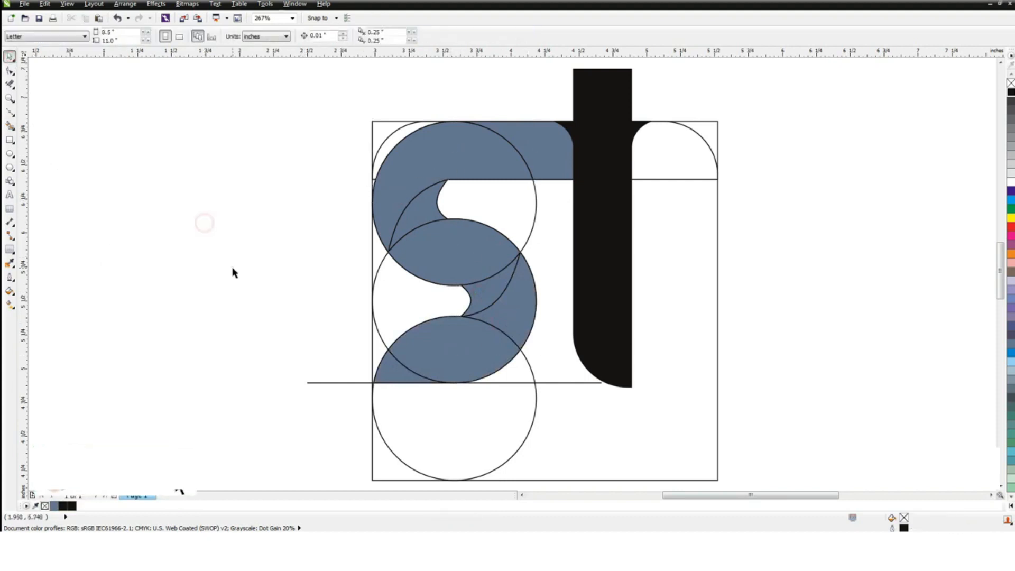
- Weld the S's middle lens with the two curved fillers above and below it
click(421, 217)
shift+click(464, 246)
shift+click(486, 288)
click(328, 37)
click(252, 221)
- Try to weld the lower-left piece of the S with the right crescent, then undo the result
click(401, 366)
shift+click(512, 303)
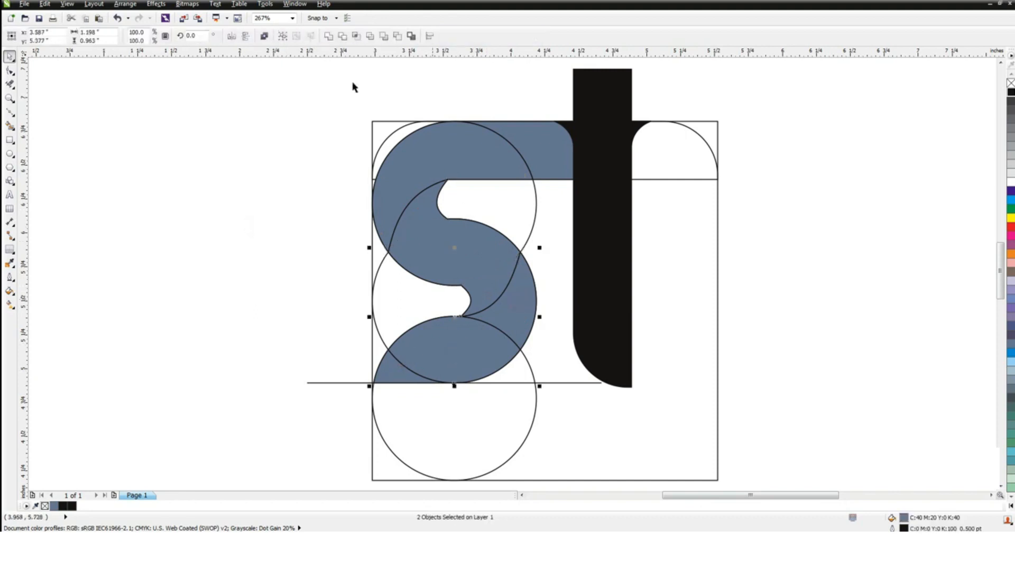
click(330, 37)
click(252, 164)
drag(511, 313, 478, 339)
key(ctrl+z)
click(775, 240)
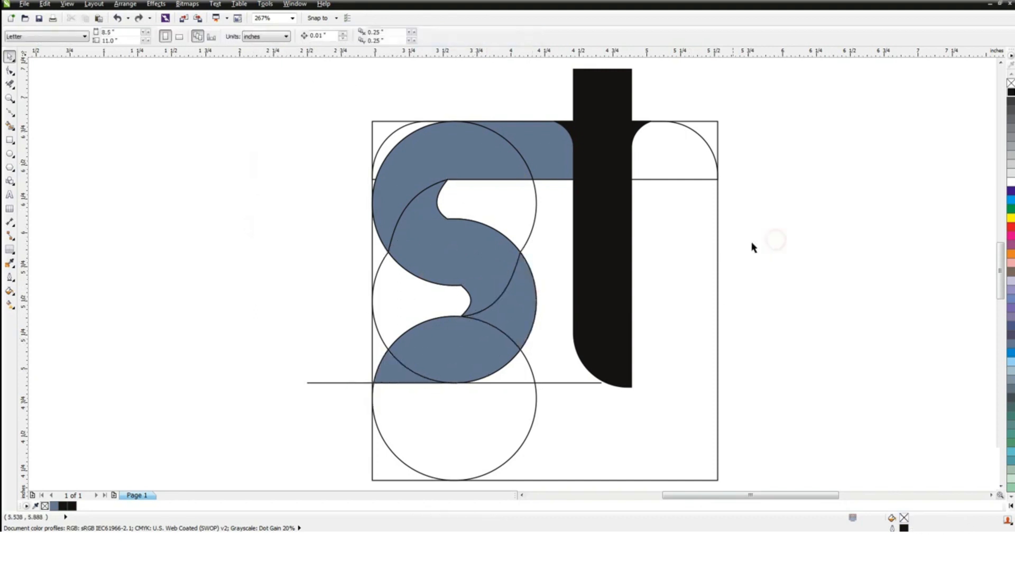
- Weld the lower pieces of the S with the right crescent into one shape
click(391, 366)
shift+click(500, 308)
click(329, 37)
click(420, 241)
- Delete the construction circles, the large square and the horizontal guide line around the S
click(385, 310)
click(520, 193)
key(Delete)
click(535, 422)
key(Delete)
click(545, 386)
click(543, 383)
key(Delete)
click(545, 396)
key(Delete)
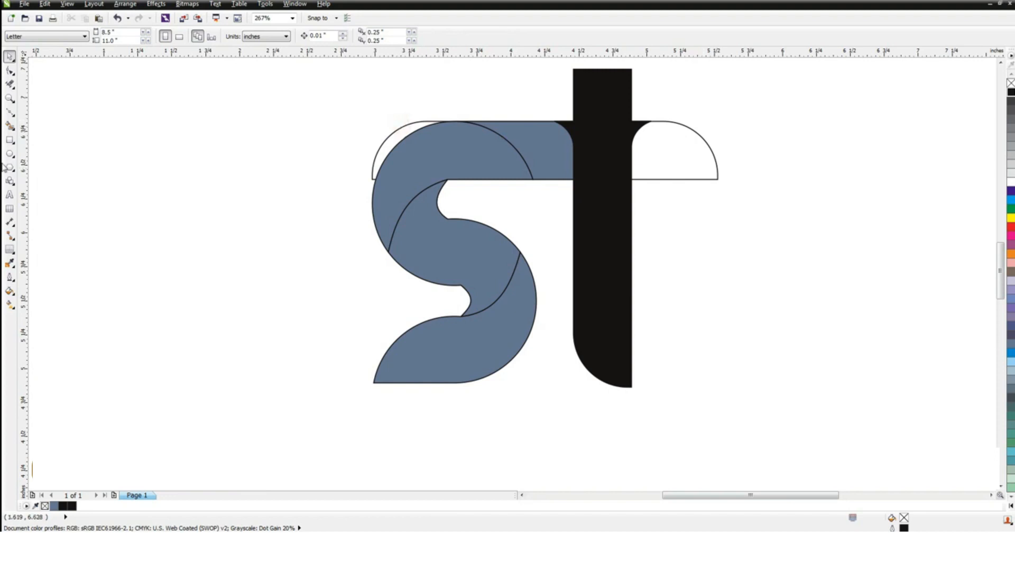
- Smart-fill the crossbar's end to the right of the black bar in blue-grey and delete the original crossbar outline
click(10, 127)
click(651, 166)
click(9, 56)
click(164, 200)
click(403, 128)
key(Delete)
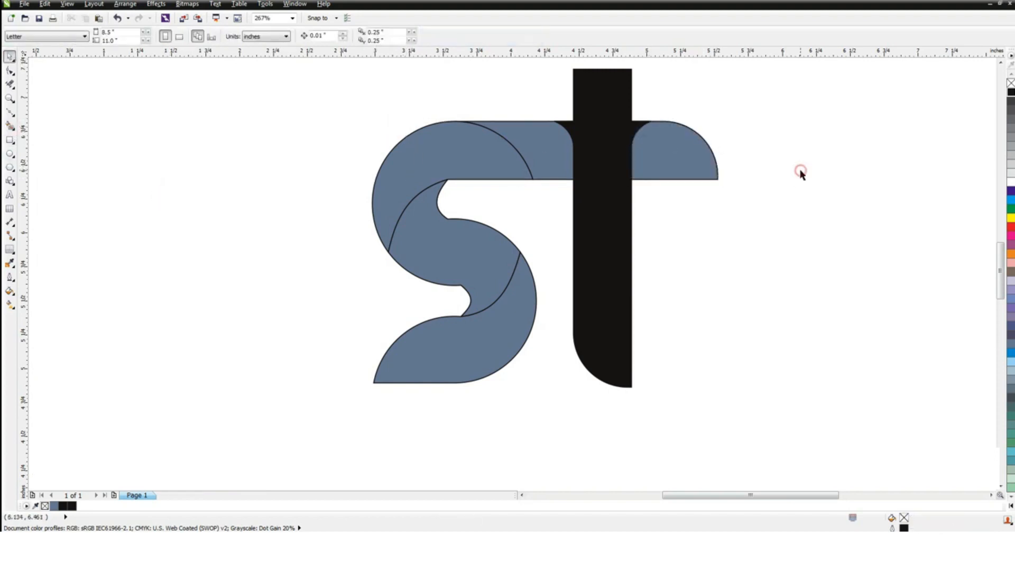
- Give the crossbar's right end a linear gradient from red at its outer edge to black beside the bar
click(691, 159)
key(g)
drag(716, 165, 636, 162)
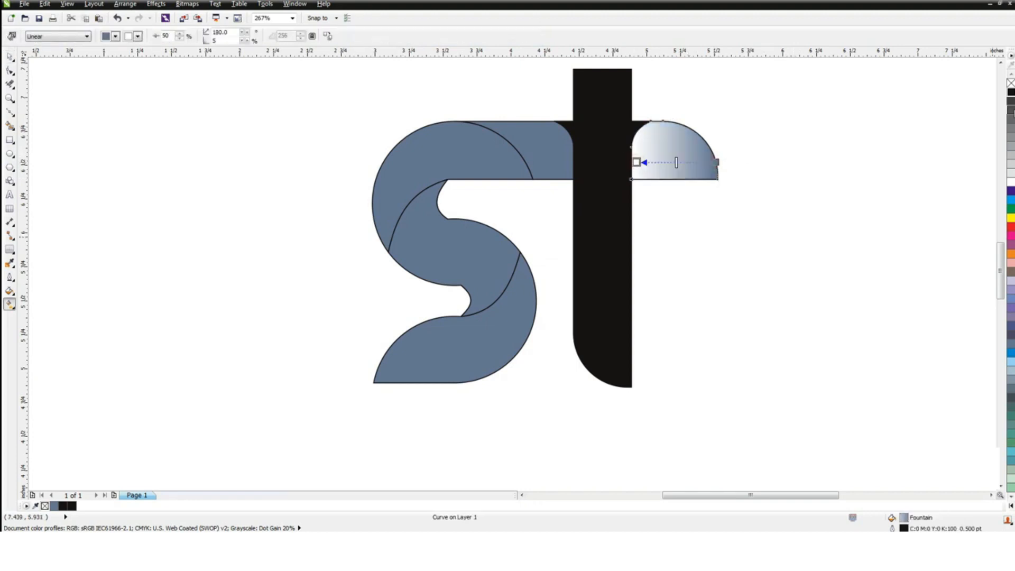
click(1011, 95)
click(716, 161)
click(1010, 227)
- Give the crossbar piece left of the bar a linear gradient from red at the S to black beside the bar
click(520, 148)
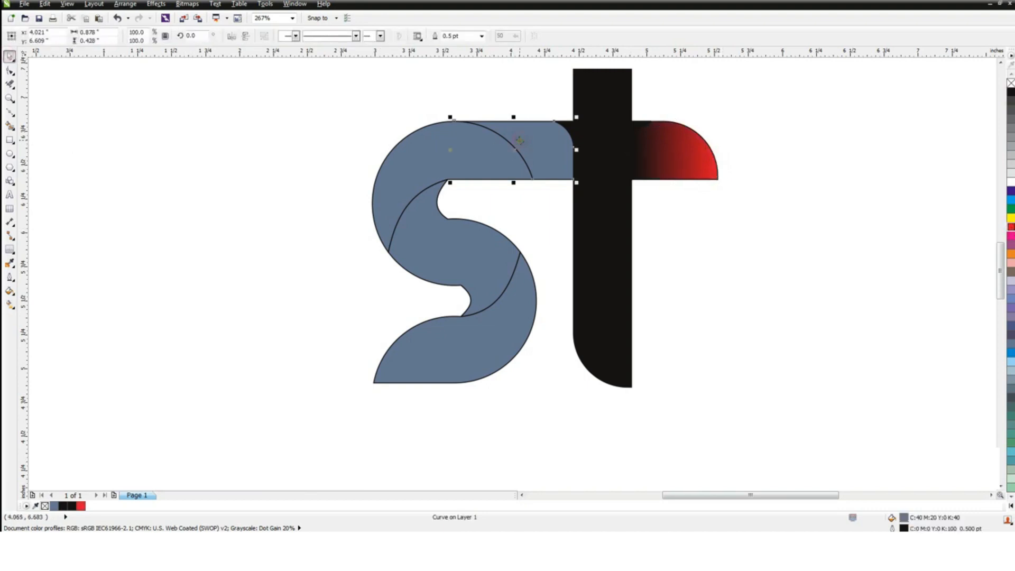
drag(515, 147, 573, 145)
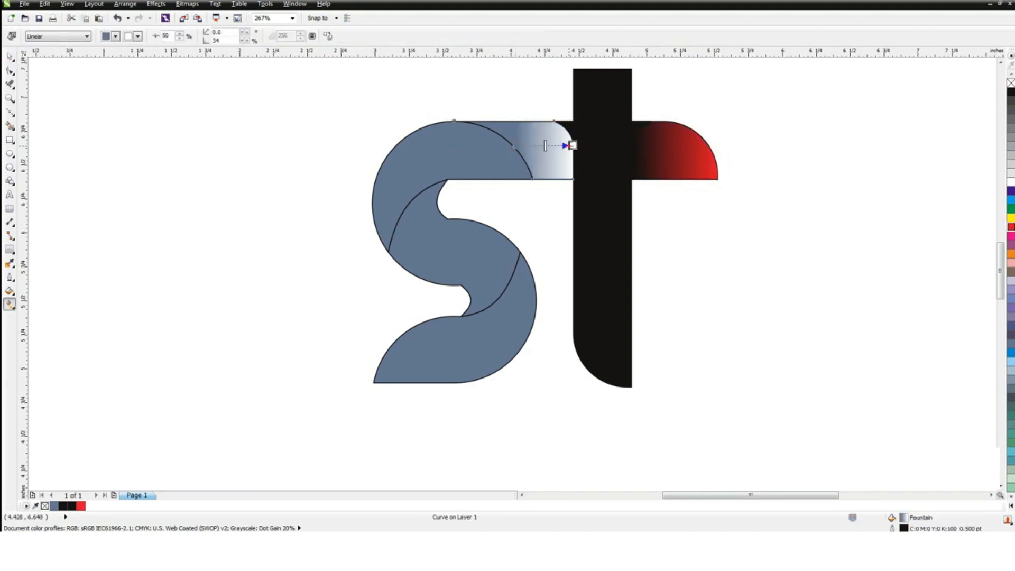
click(1010, 93)
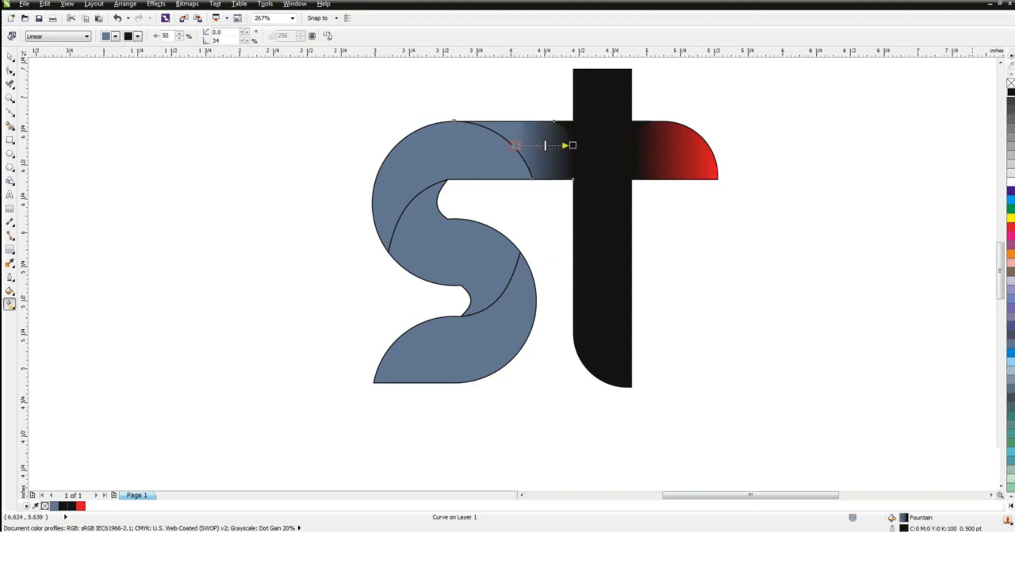
click(1011, 226)
click(10, 56)
click(91, 181)
- Give the vertical bar a linear gradient from red at the top to black at the bottom
click(598, 116)
key(g)
drag(601, 75, 602, 369)
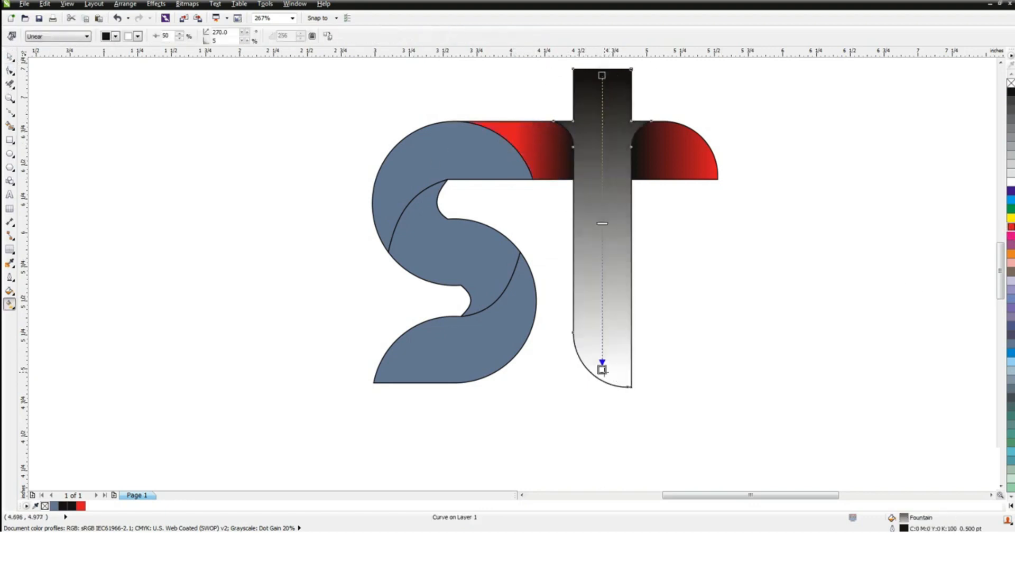
click(1011, 92)
click(601, 75)
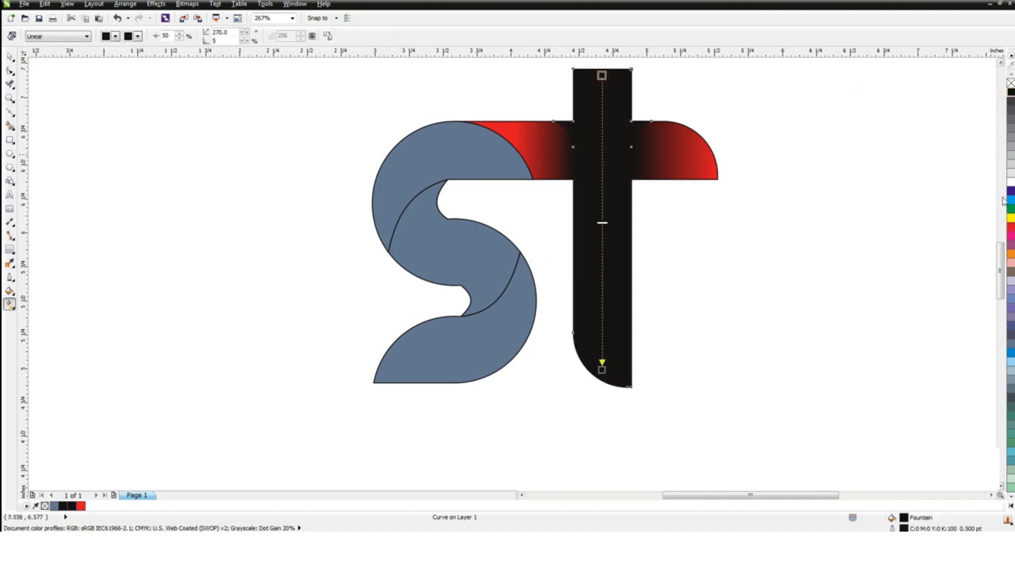
click(1011, 230)
click(11, 57)
click(178, 237)
- Give the S's top piece a linear gradient from red at its lower outer edge to black towards the crossbar
click(437, 163)
key(g)
drag(447, 181, 491, 152)
click(1010, 93)
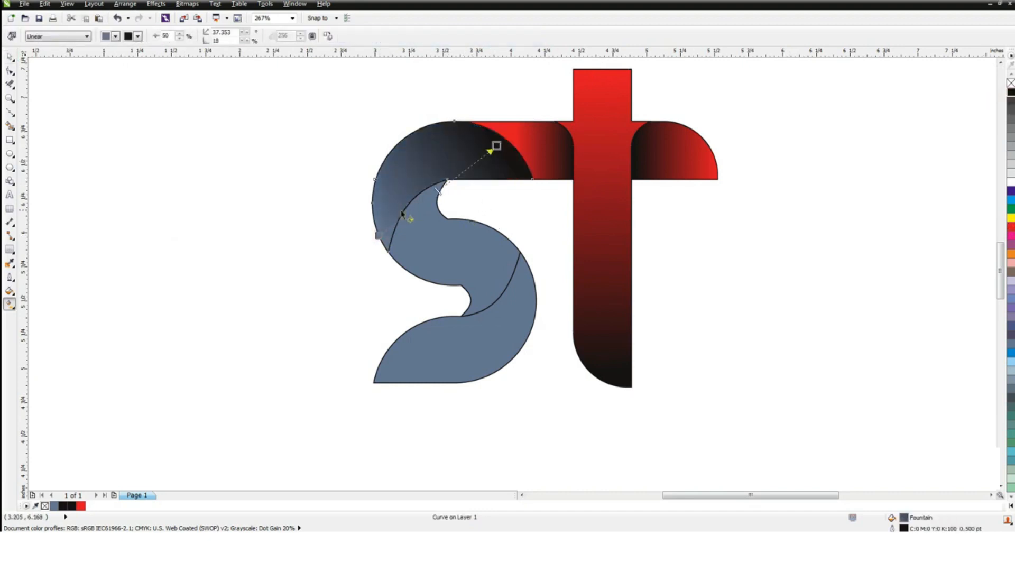
click(1010, 227)
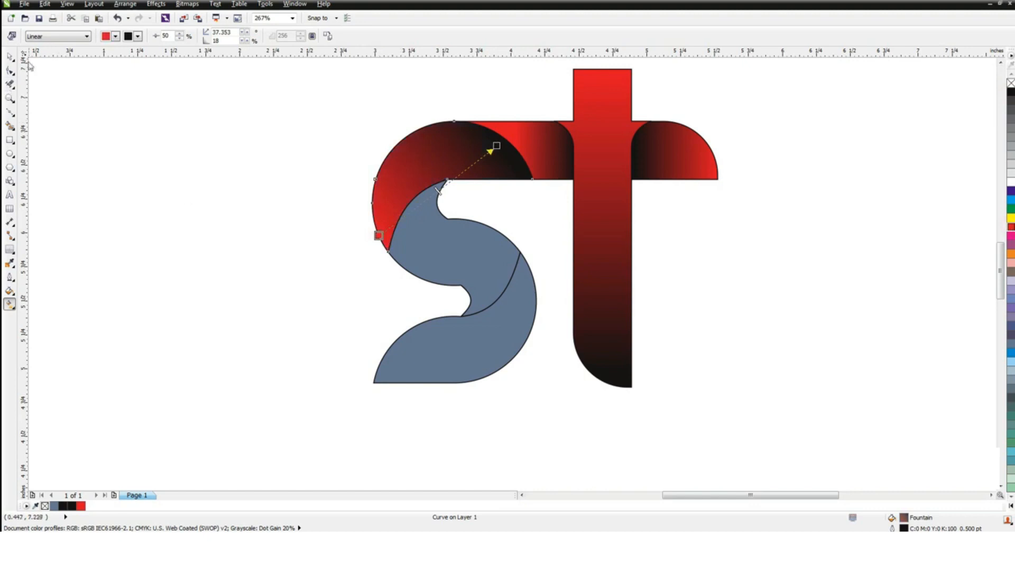
- Give the S's bottom piece a linear gradient from red at its lower tip to black at its upper outer curve
click(10, 57)
click(390, 363)
key(g)
drag(374, 380, 530, 290)
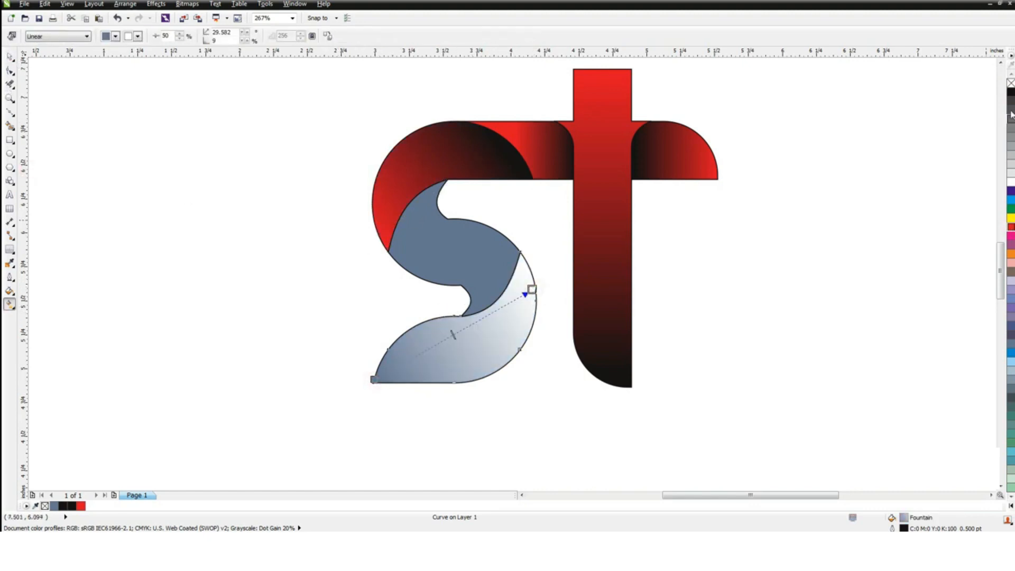
click(1011, 94)
click(373, 379)
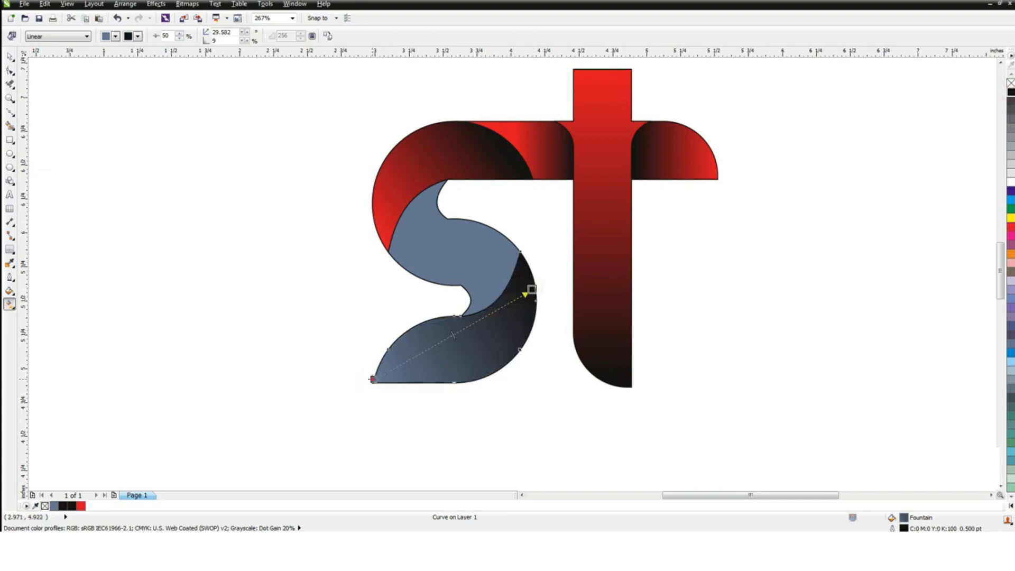
click(1011, 227)
- Start a custom linear fountain fill on the S's middle piece, with red at 30% black (K 30) as its start colour
click(11, 57)
click(423, 235)
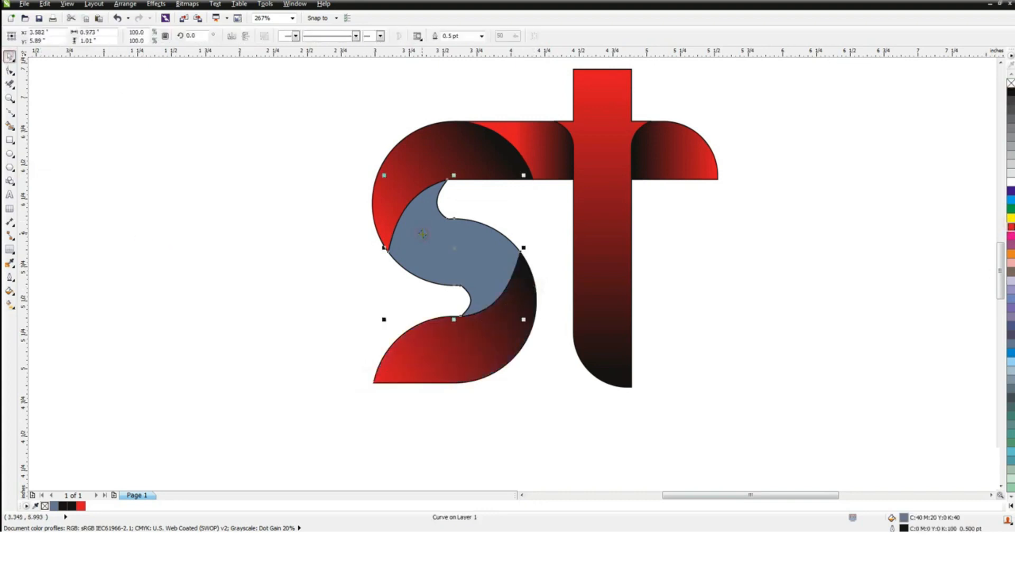
key(F11)
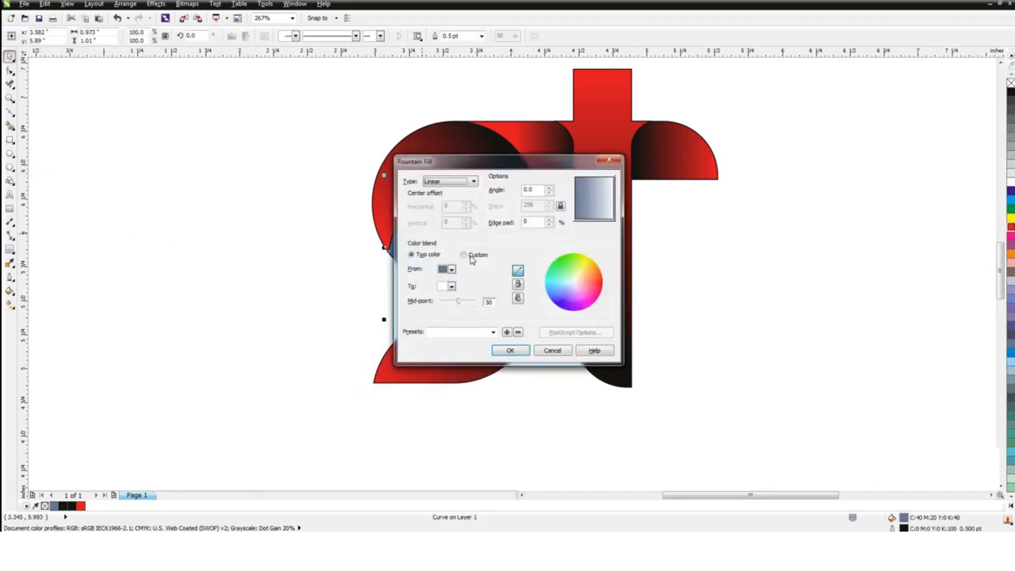
click(463, 255)
click(552, 270)
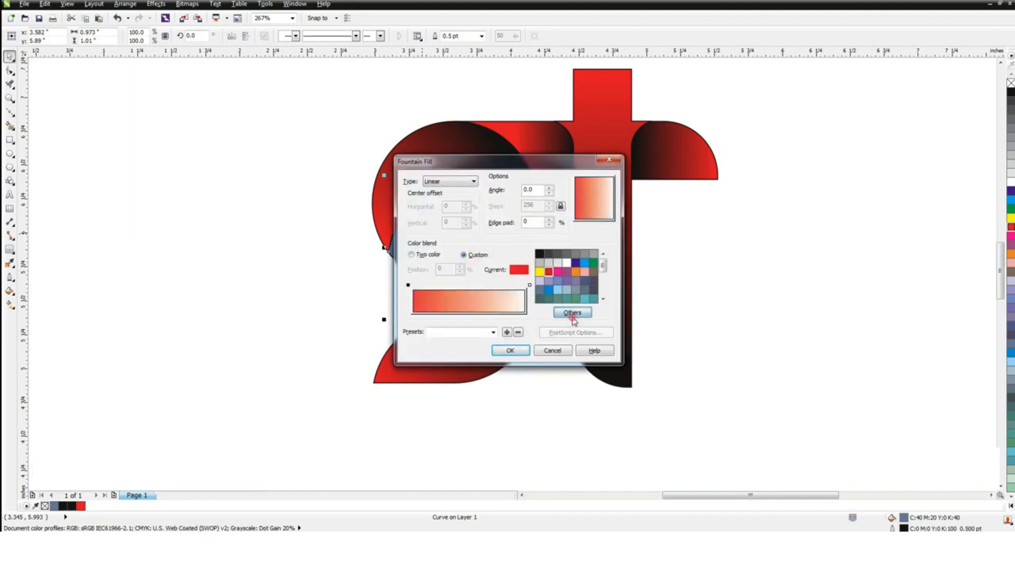
click(573, 312)
double_click(584, 378)
text(30)
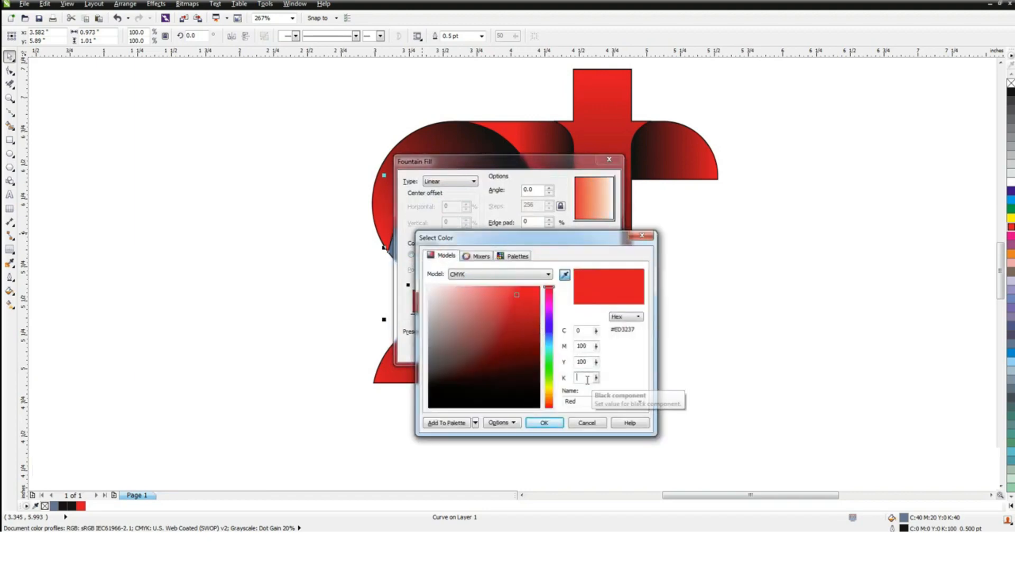
key(Return)
- Set the middle piece's fountain fill end colour to red with K at 30
click(529, 285)
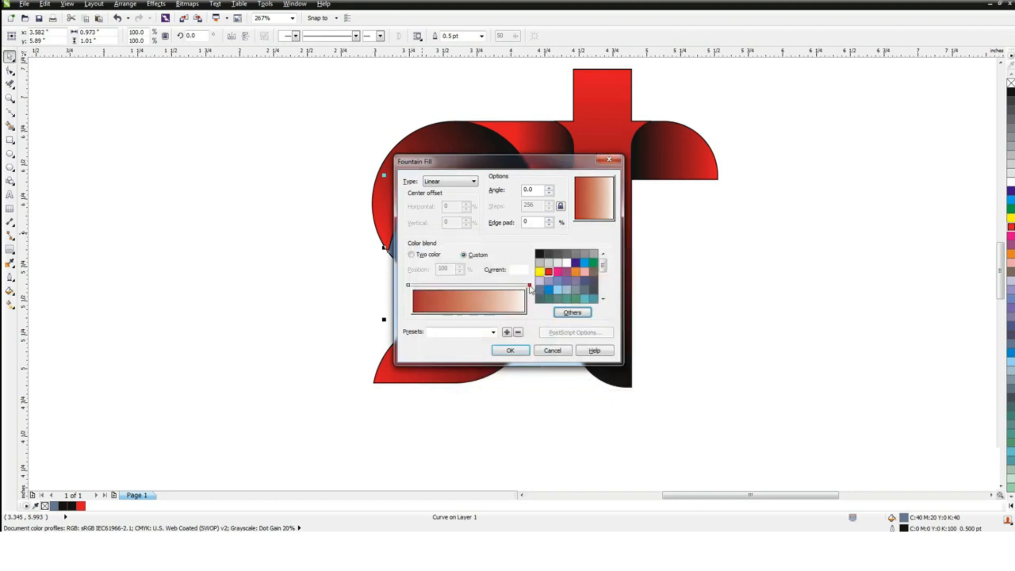
click(549, 272)
click(572, 312)
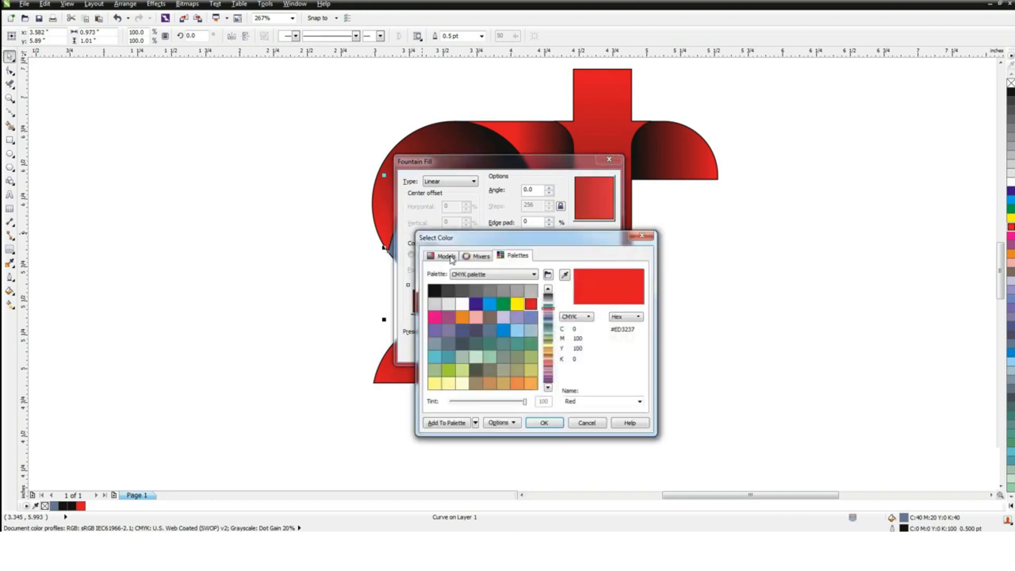
click(443, 255)
click(587, 378)
key(BackSpace)
text(30)
key(Return)
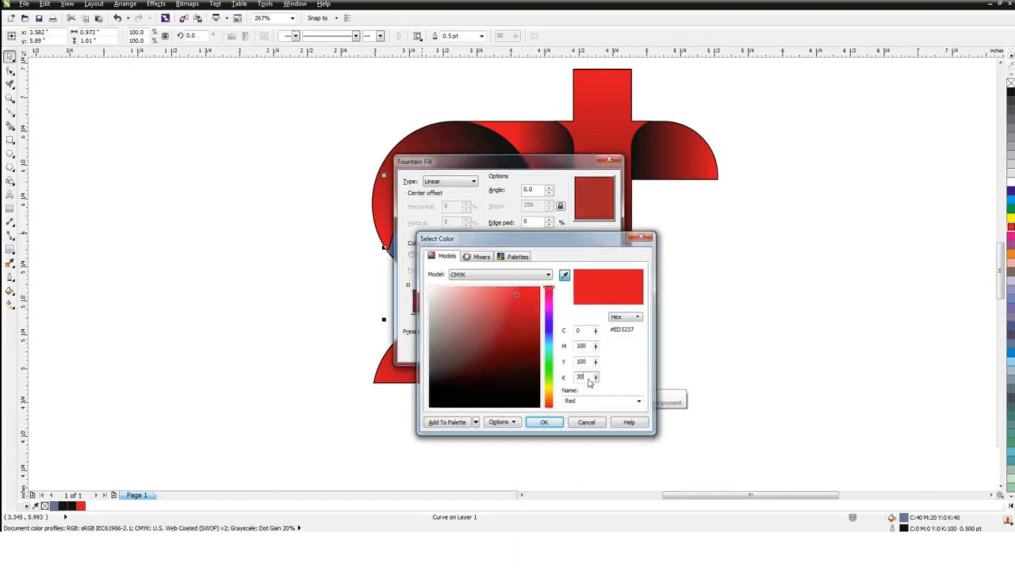
- Add a pure red colour stop at 48% of the middle piece's gradient and apply the fill
click(467, 289)
click(549, 271)
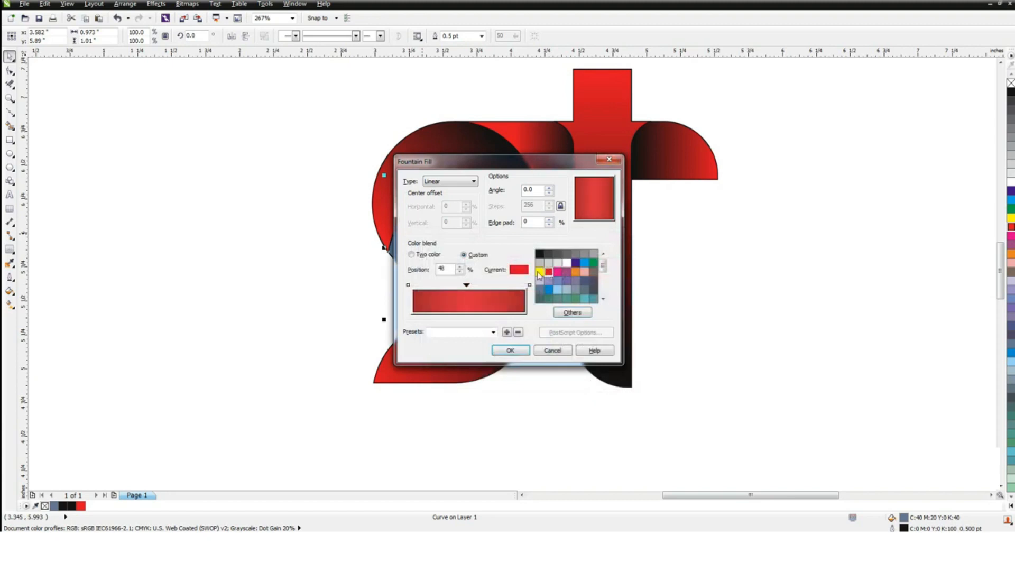
click(510, 350)
- Remove the outlines from all pieces of the logo
click(742, 263)
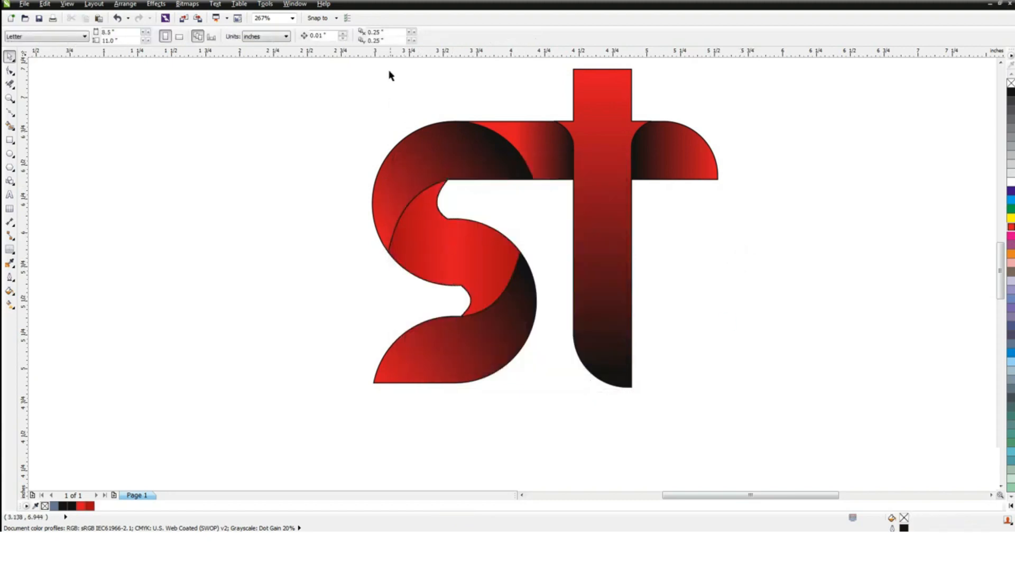
drag(332, 67, 793, 444)
click(813, 182)
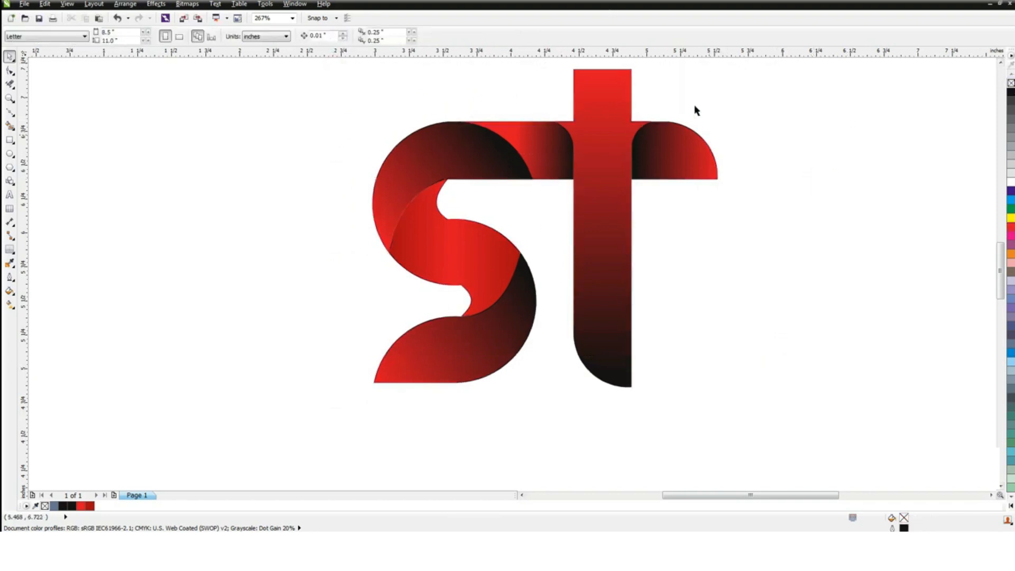
- Widen the vertical bar's curved flares at the crossbar's upper edge by nudging their outer nodes away from the bar on both sides
scroll(807, 122, up, 1)
click(613, 115)
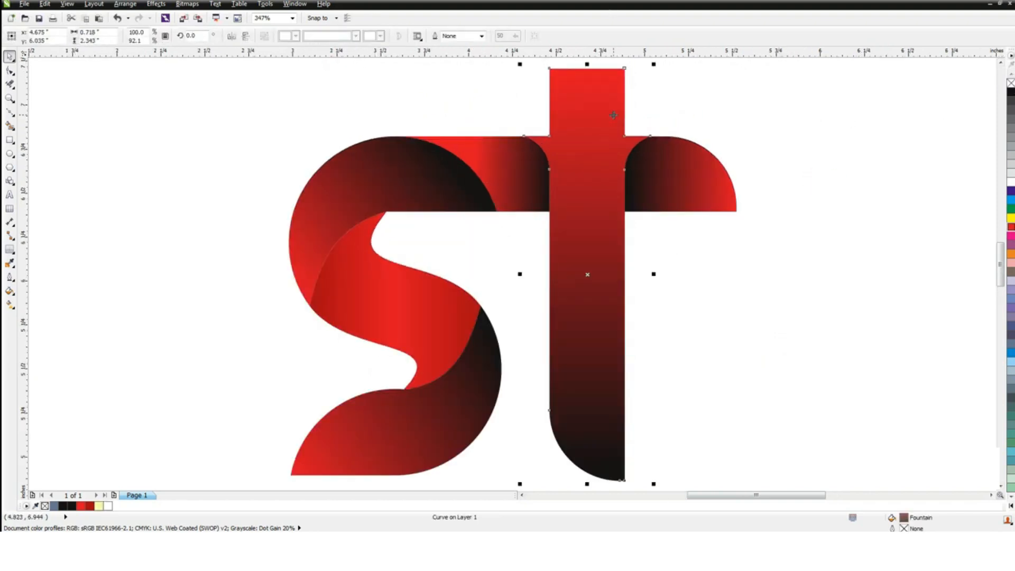
key(F10)
drag(505, 121, 531, 143)
key(Left)
drag(698, 119, 648, 159)
key(Right)
key(Right)
key(Right)
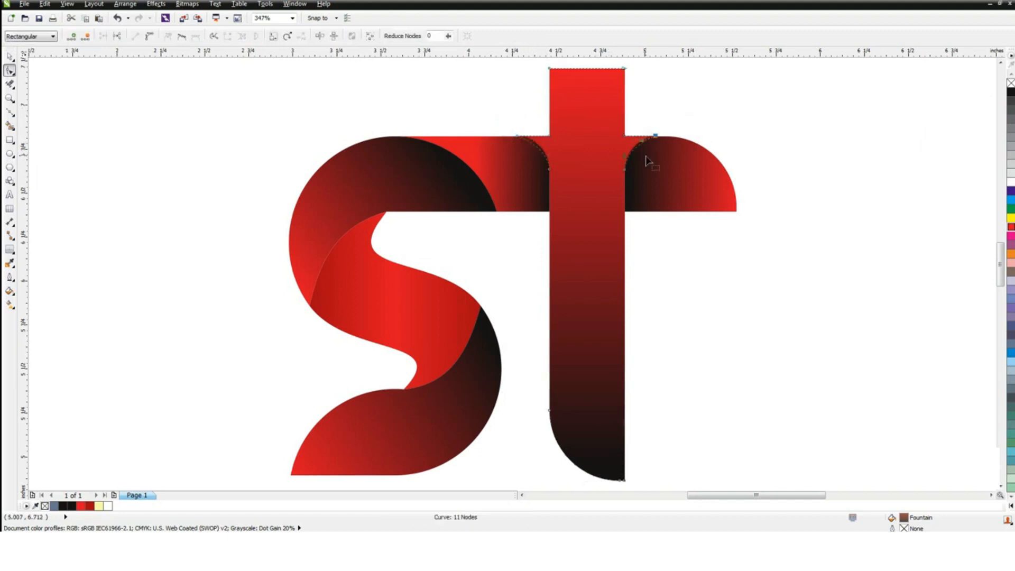
click(10, 57)
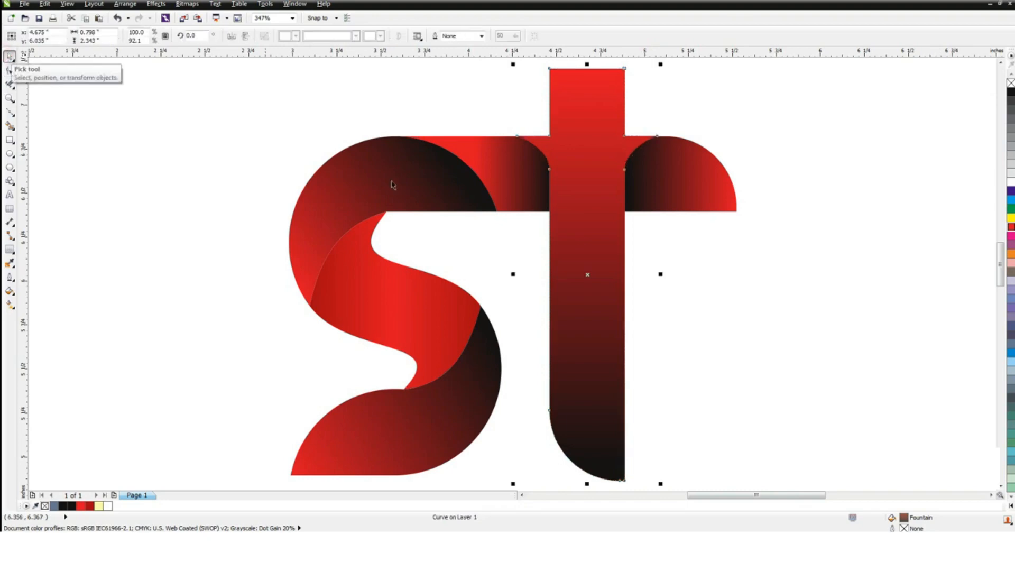
click(770, 127)
- Edit the nodes of the S's pieces so that the top piece's inner lower edge curves smoothly into the middle piece
click(378, 264)
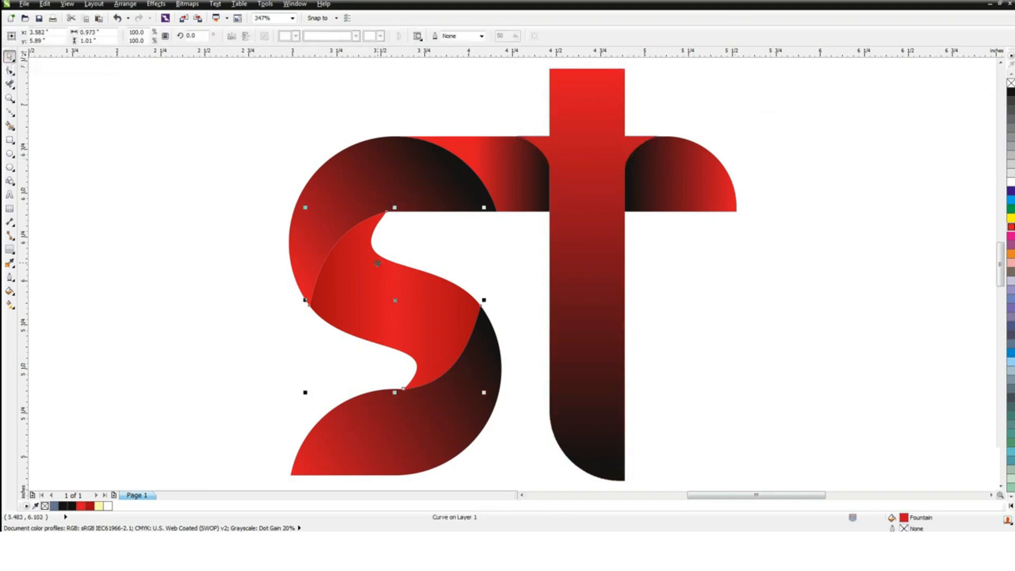
key(F10)
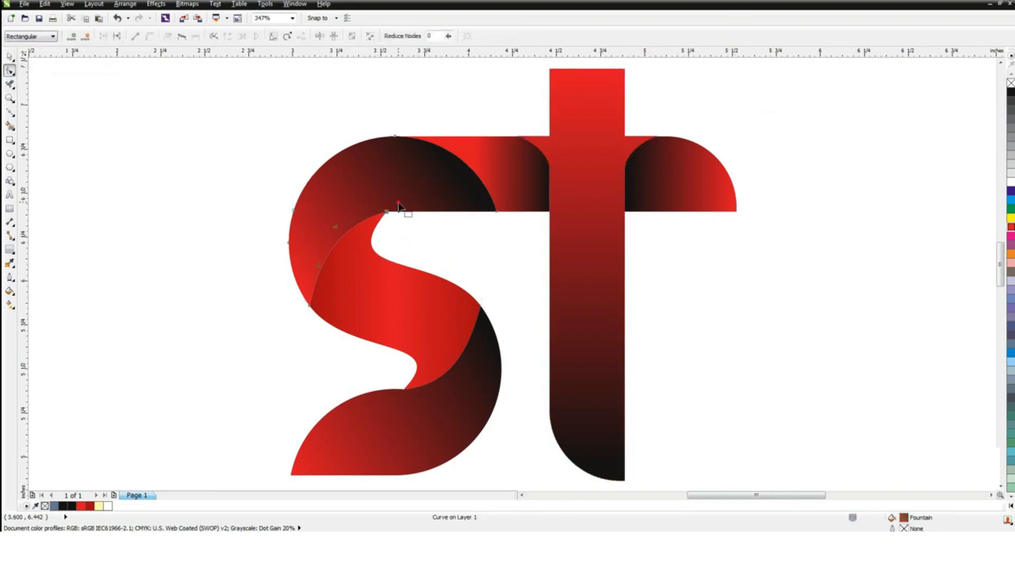
drag(381, 229, 380, 228)
key(Delete)
click(427, 370)
click(400, 397)
click(8, 56)
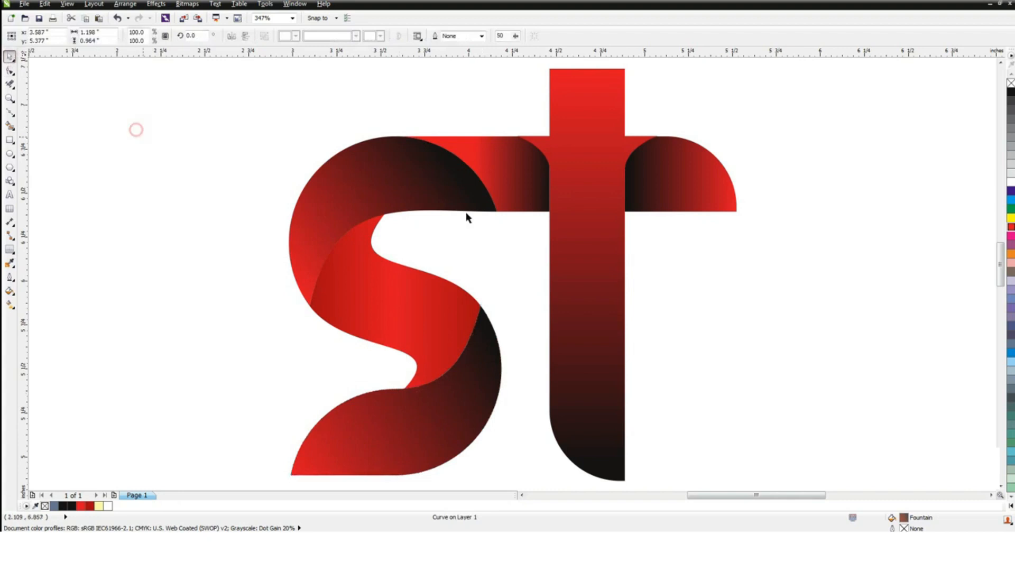
click(776, 135)
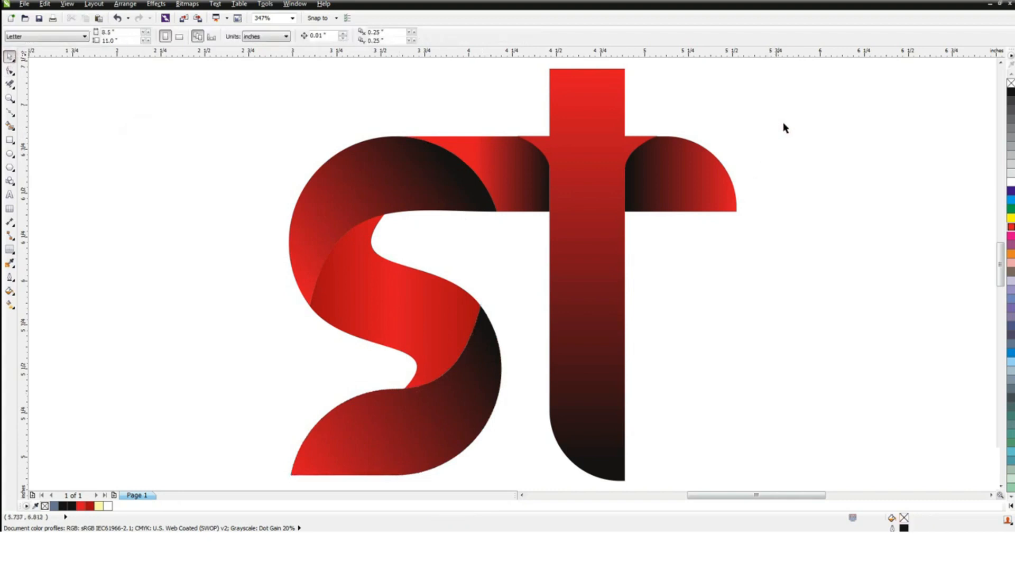
- Redraw the S's middle gradient diagonally at about 310° and set both end colours to black, keeping red in the centre
click(425, 296)
key(g)
drag(342, 237, 452, 372)
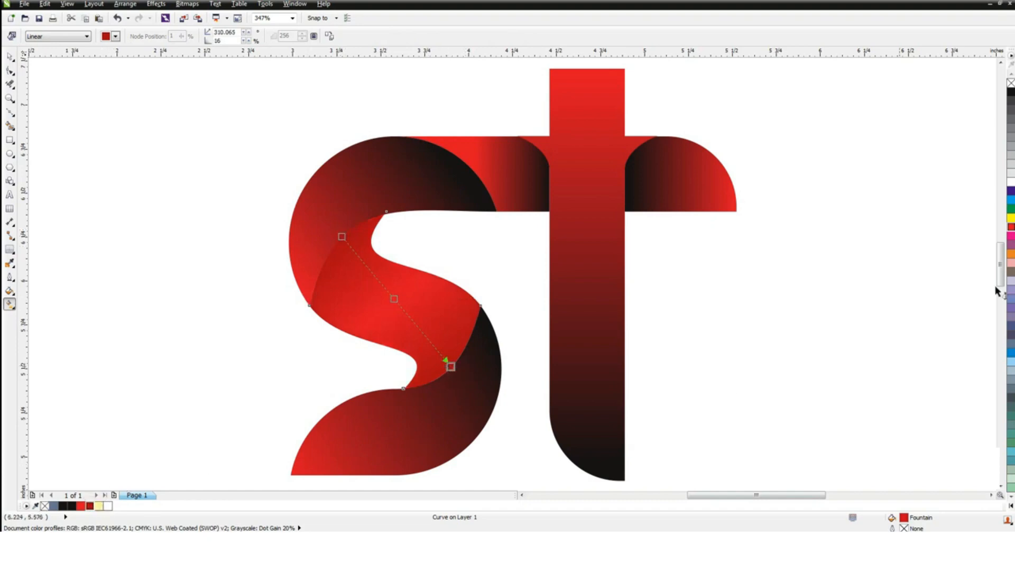
click(1010, 93)
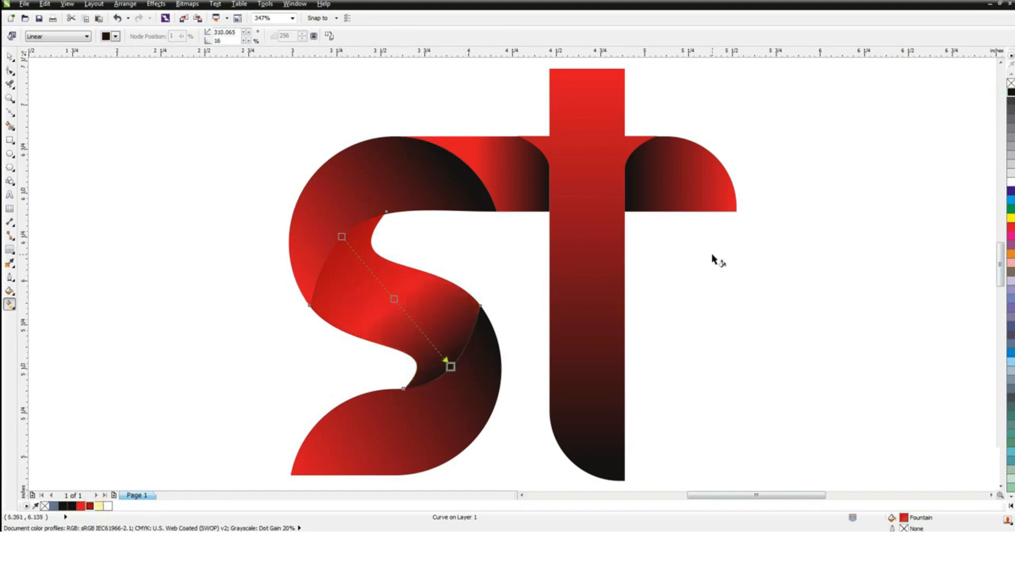
click(341, 237)
click(1011, 93)
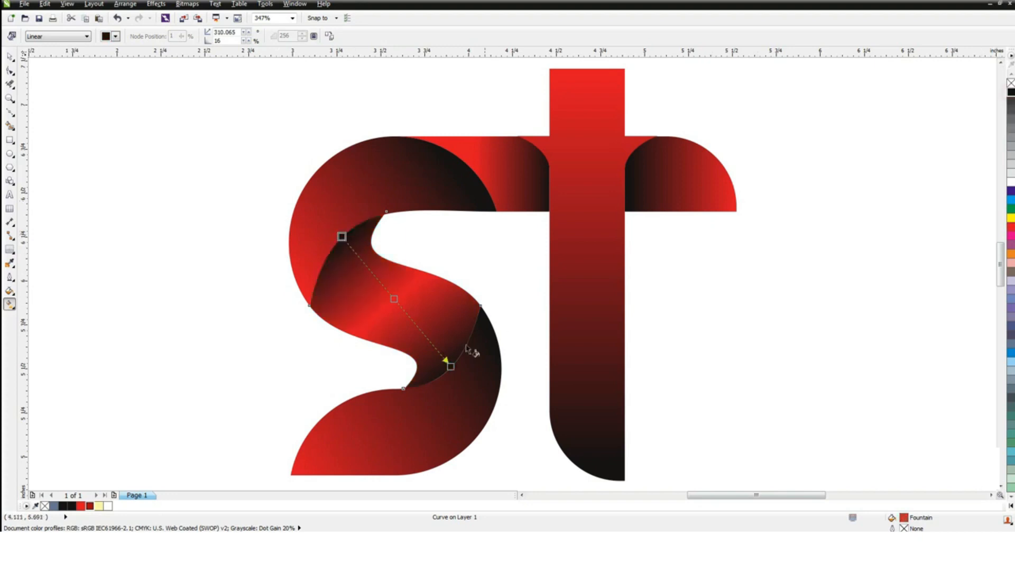
click(9, 56)
click(66, 93)
click(786, 207)
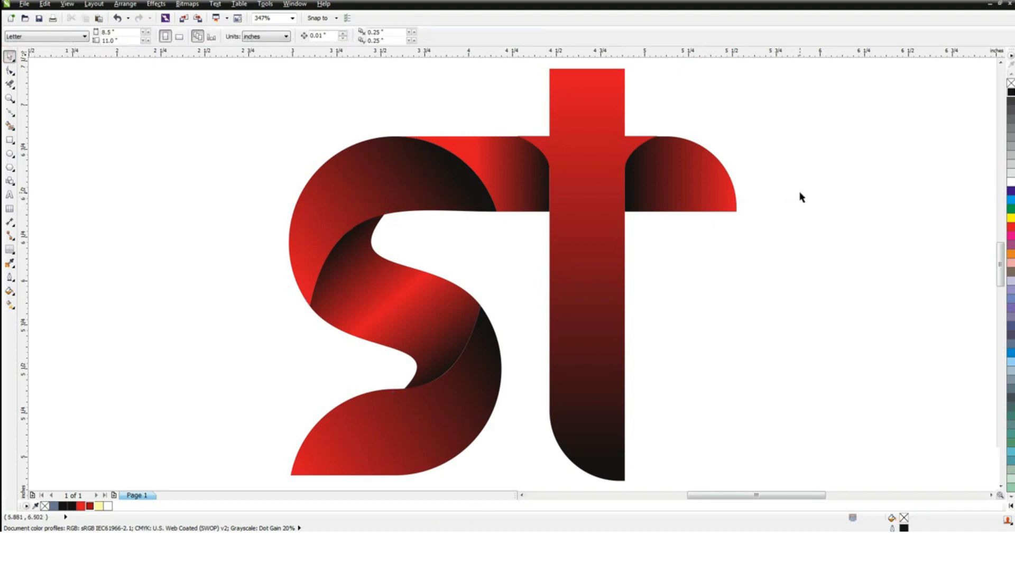
- Place an unfilled copy of the vertical bar about 0.03 inches to its left and give it a white outline
click(855, 99)
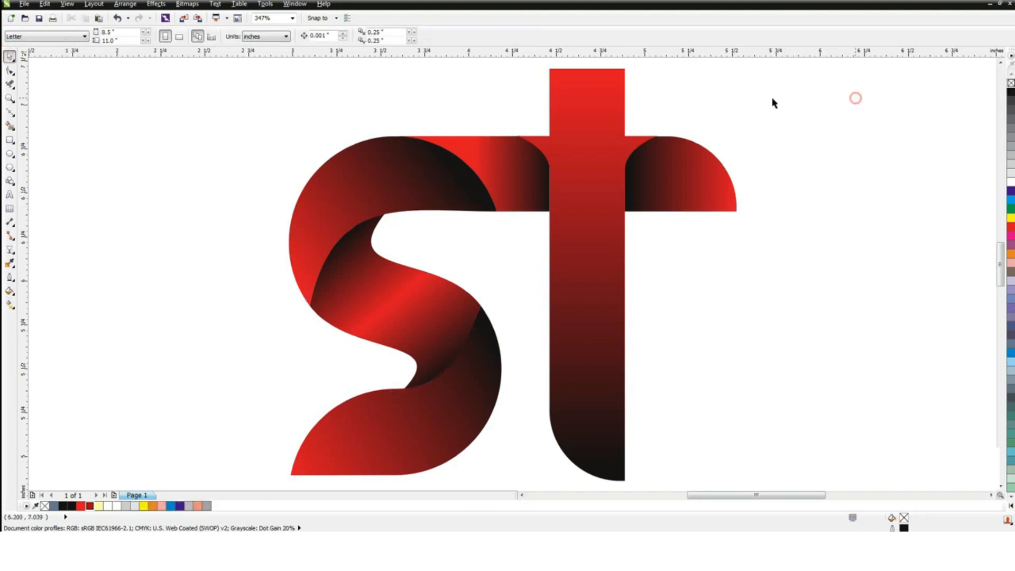
click(592, 180)
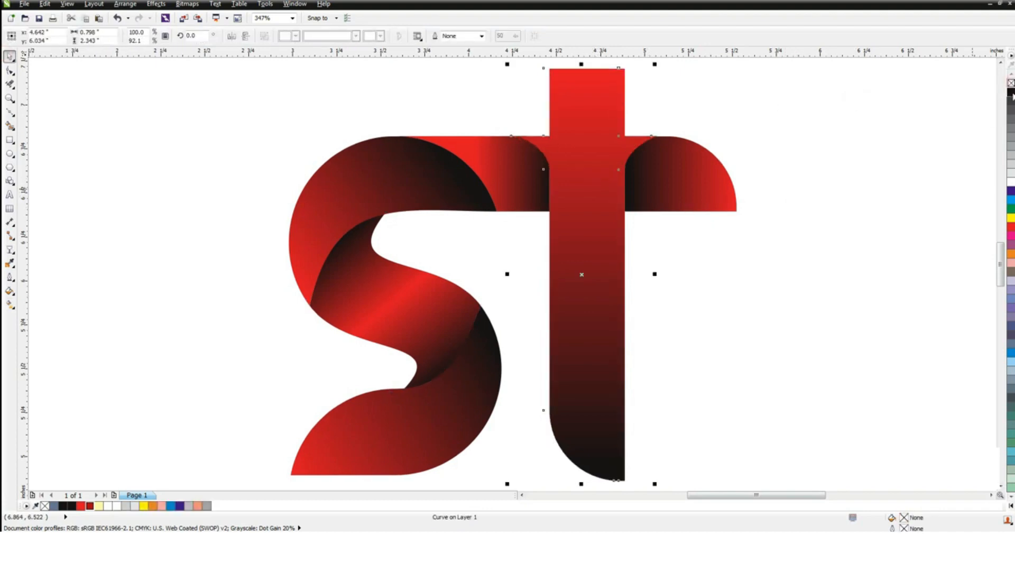
right_click(1010, 181)
click(888, 188)
- Smart-fill the thin sliver between the outline copy and the bar on the crossbar's left side in blue-grey
click(10, 126)
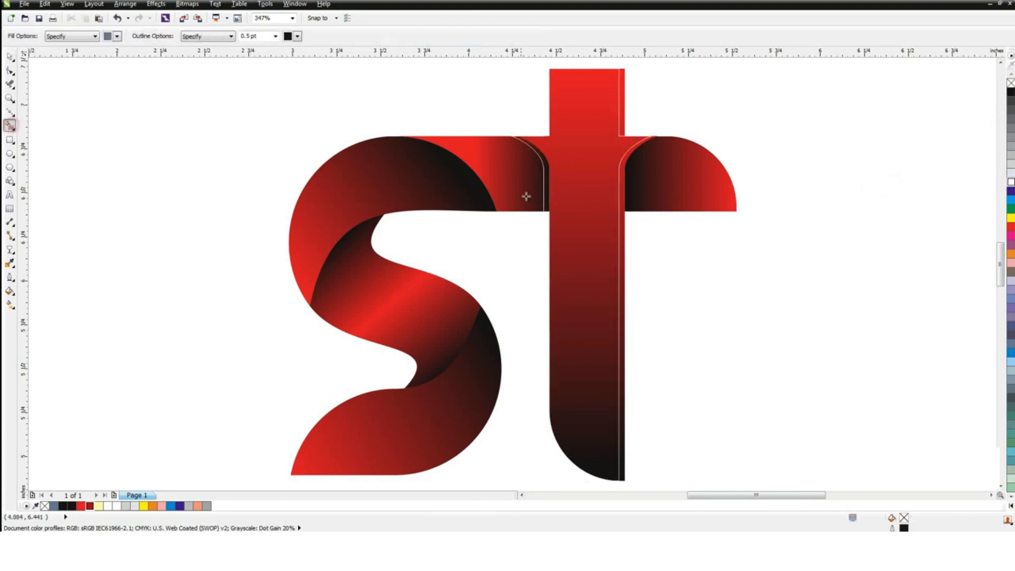
click(543, 160)
click(9, 56)
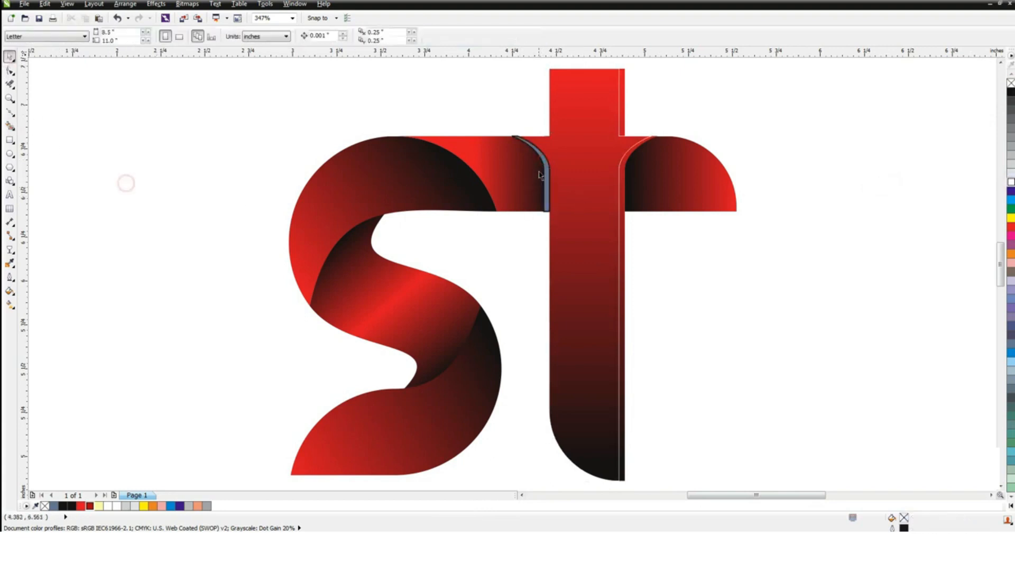
- Move the white outline copy about 0.03 inches right of the bar and smart-fill the thin sliver on the crossbar's right side
click(601, 159)
click(601, 160)
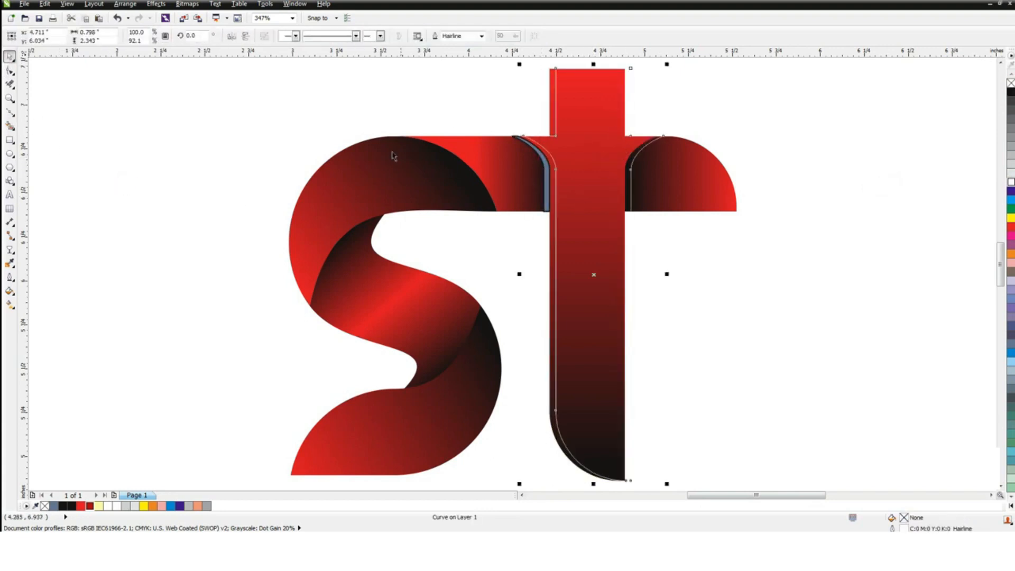
key(Left)
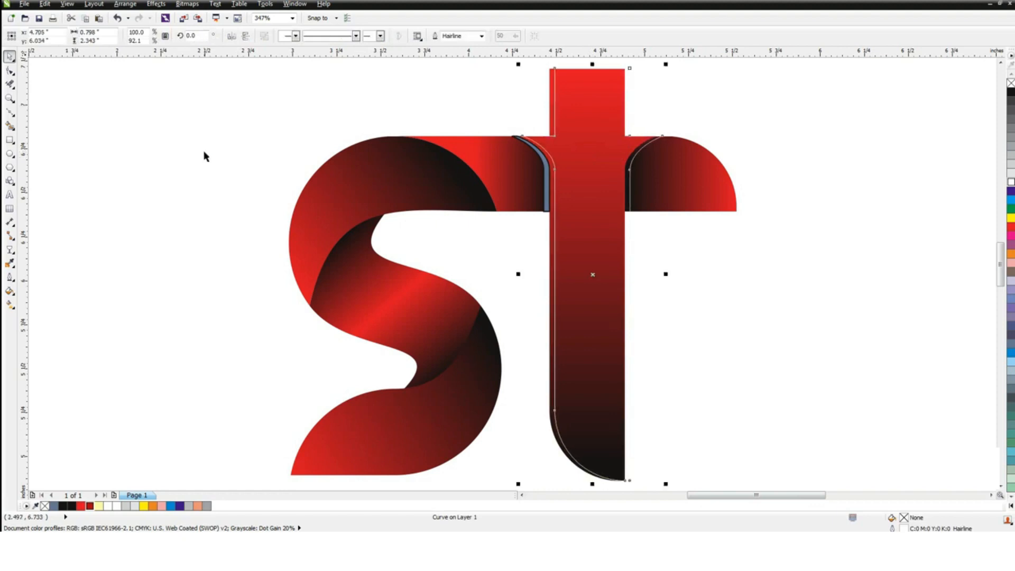
click(10, 125)
click(629, 169)
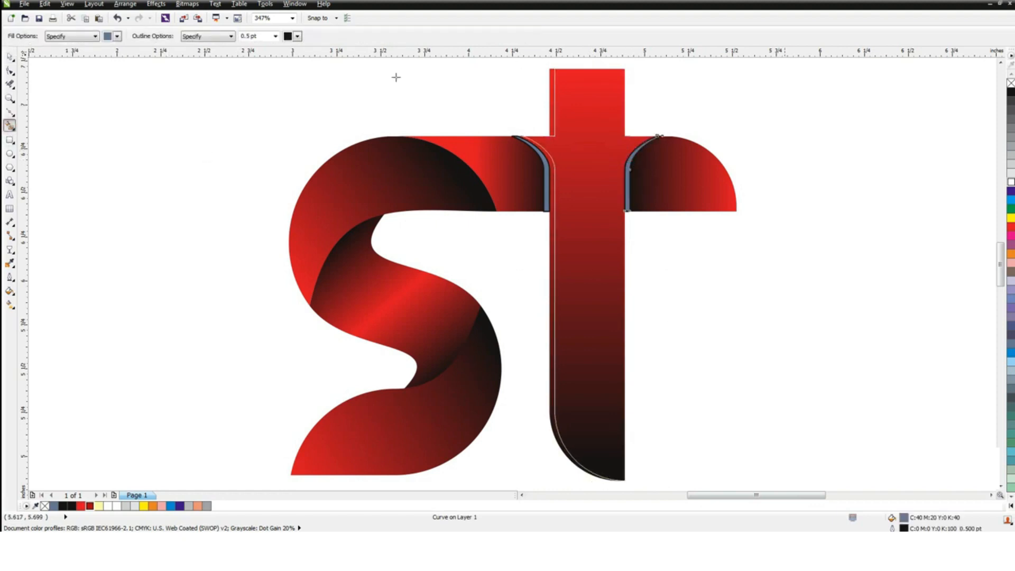
- Delete the white outline copy of the vertical bar
key(space)
click(554, 90)
key(Delete)
- Fill both slivers beside the bar with red and remove their outlines
click(635, 162)
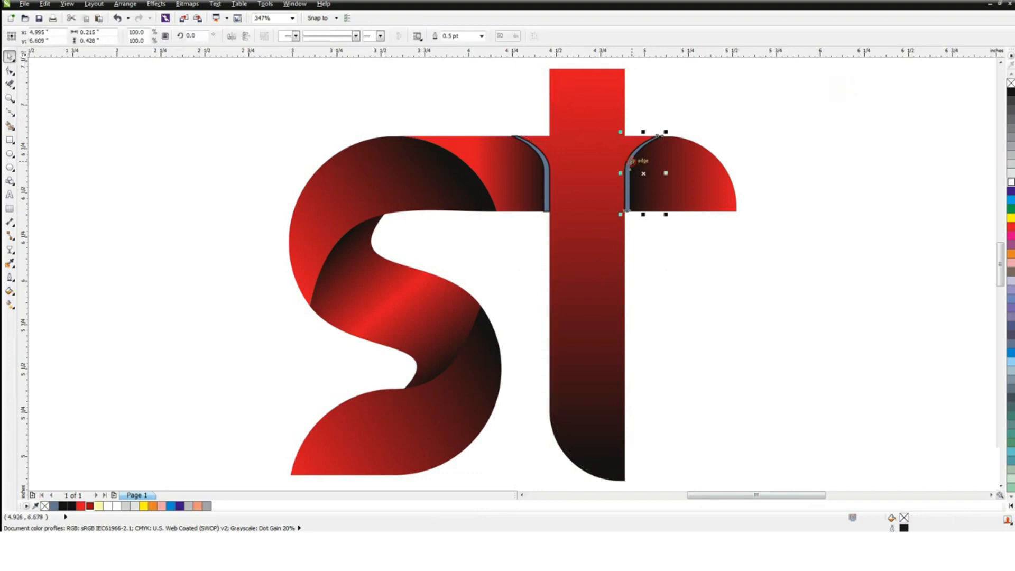
shift+click(547, 168)
click(1010, 228)
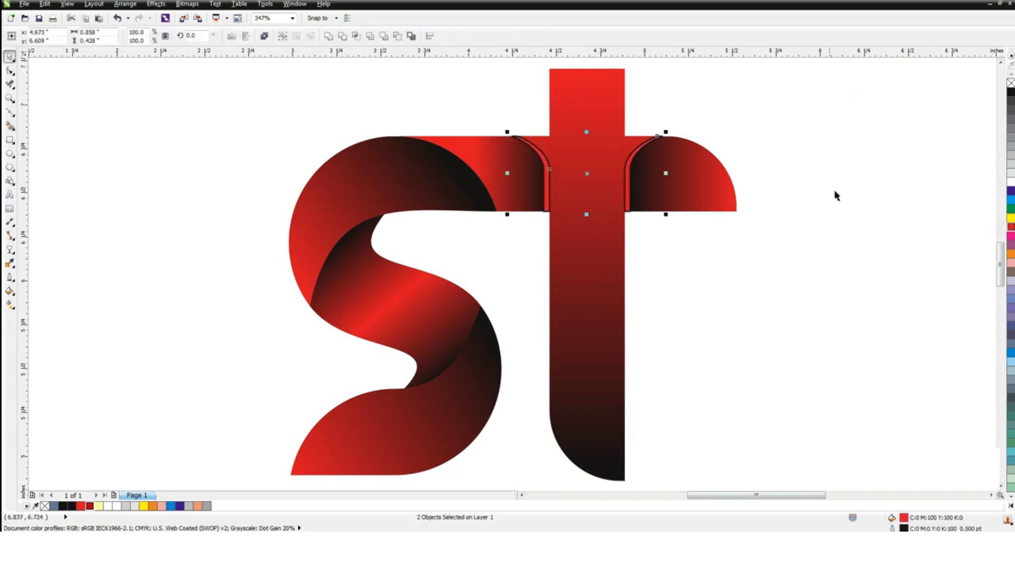
right_click(1011, 83)
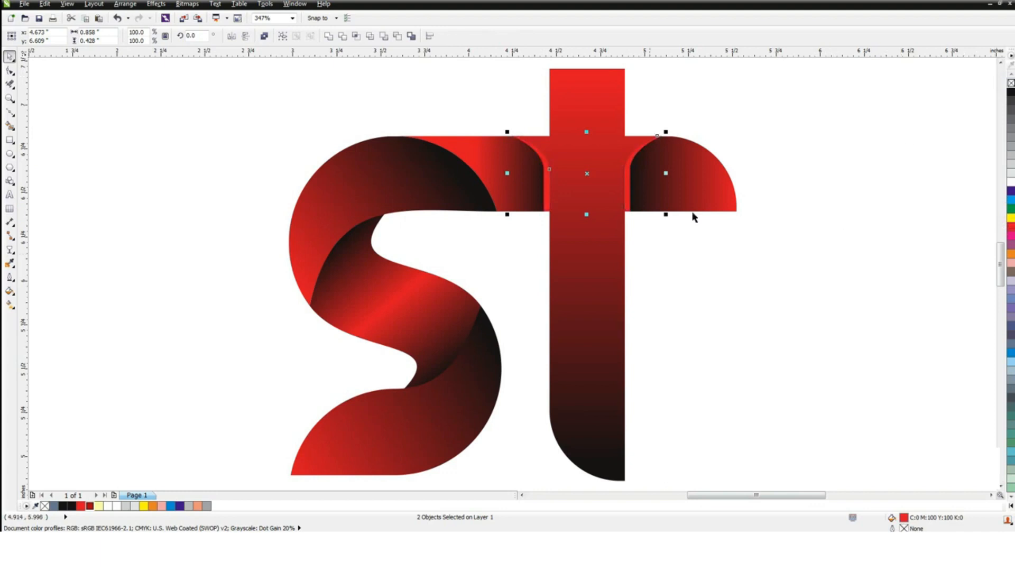
- Widen the pair of slivers slightly and give them a vertical linear gradient from red at the bottom to black at the top
drag(663, 173, 668, 172)
key(g)
drag(632, 212, 632, 142)
click(1008, 94)
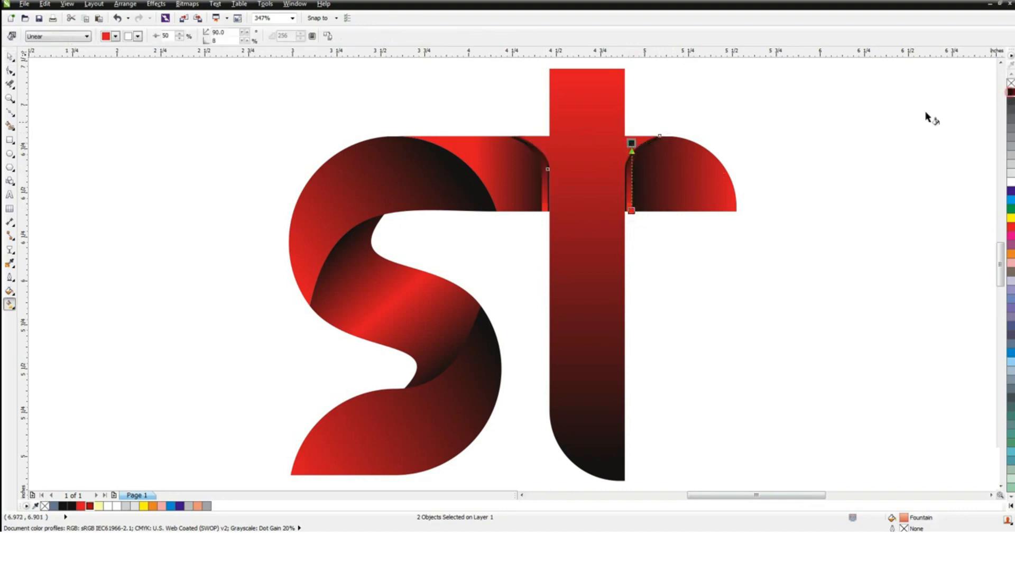
- Add a red colour stop at 60% of the slivers' gradient
double_click(632, 170)
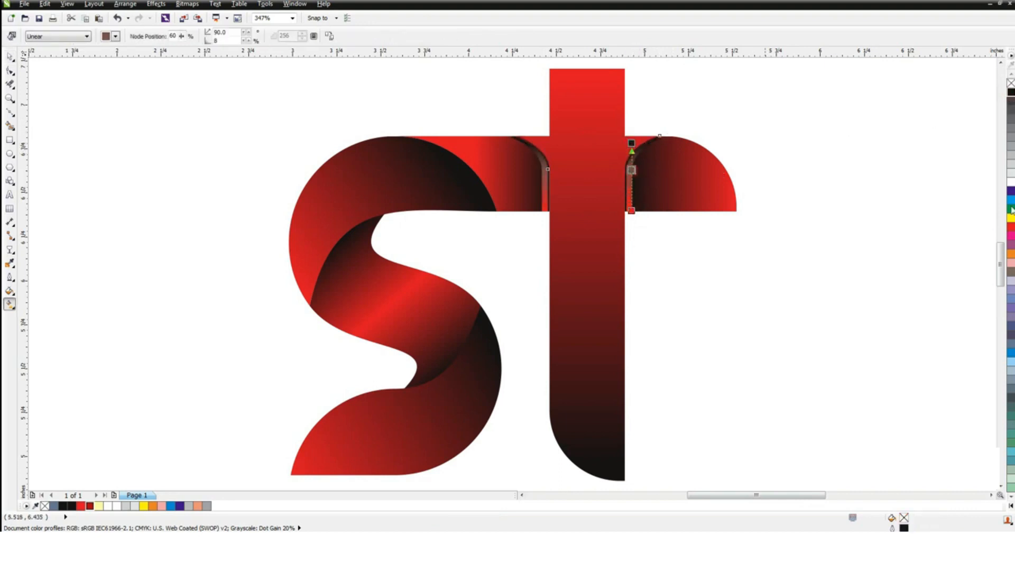
click(1011, 228)
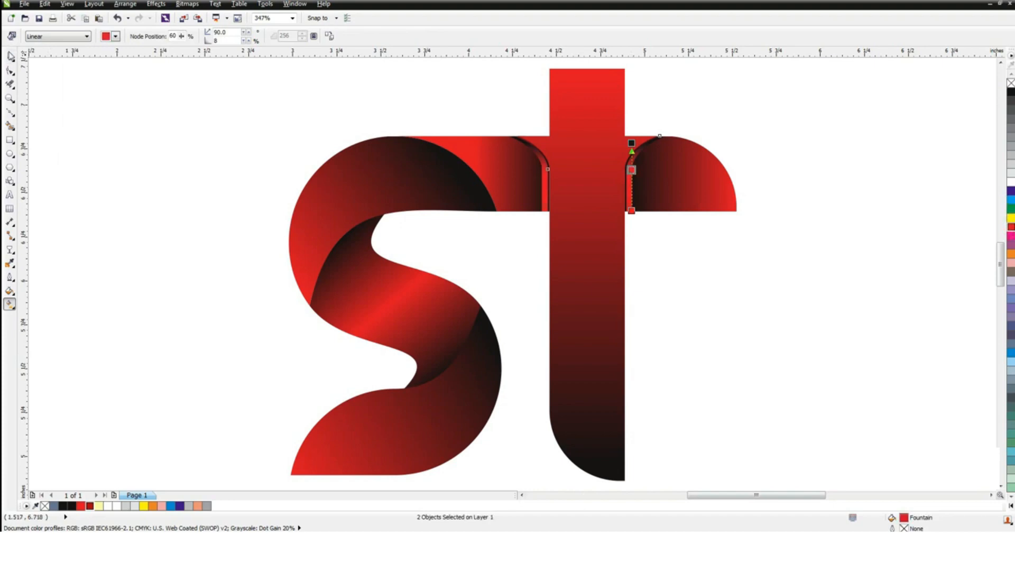
click(9, 56)
click(246, 93)
click(755, 134)
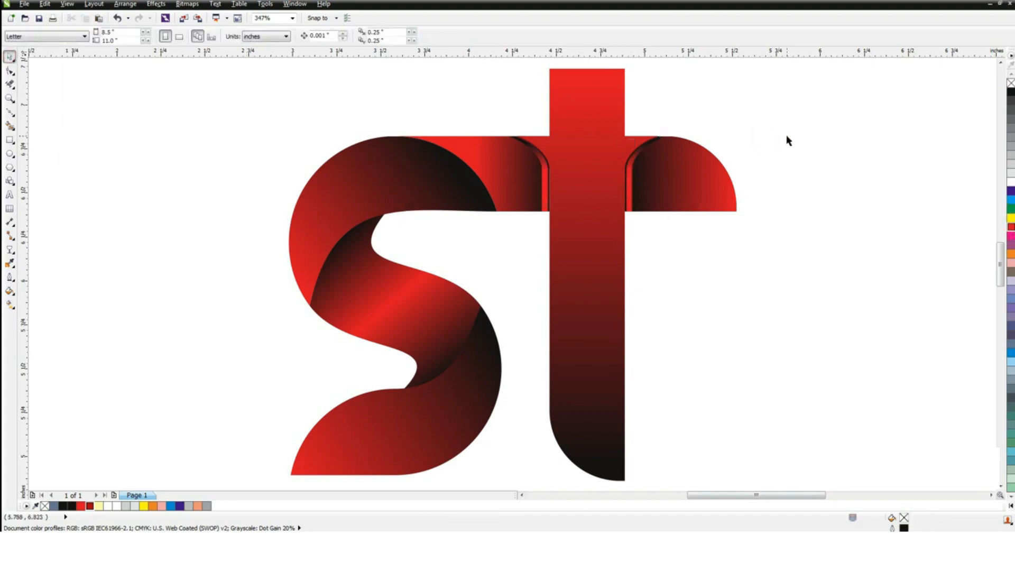